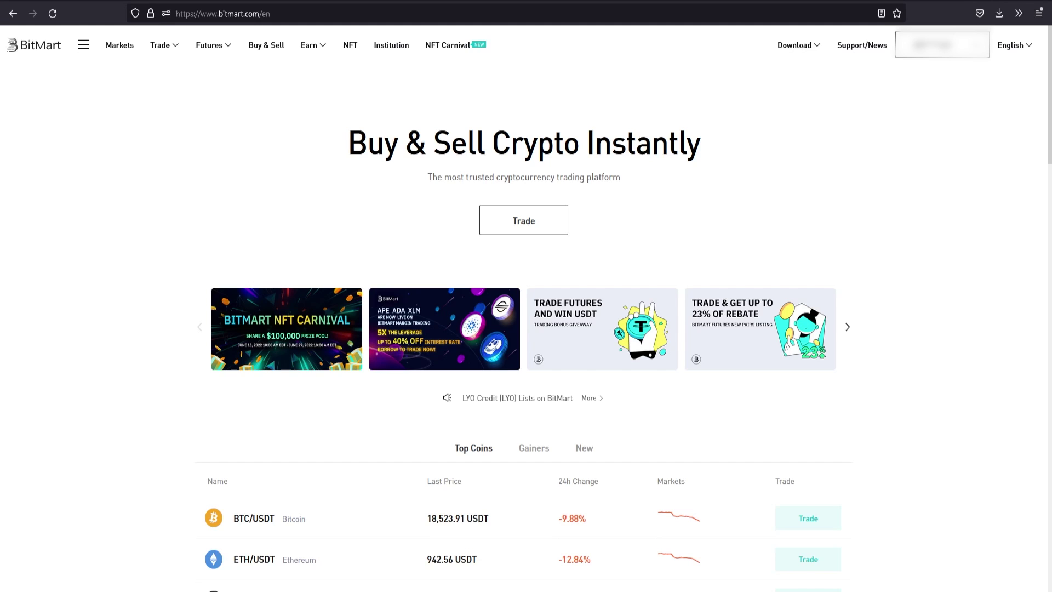
Open the Account page and view the Account Level 1 details
mouse_move(956, 48)
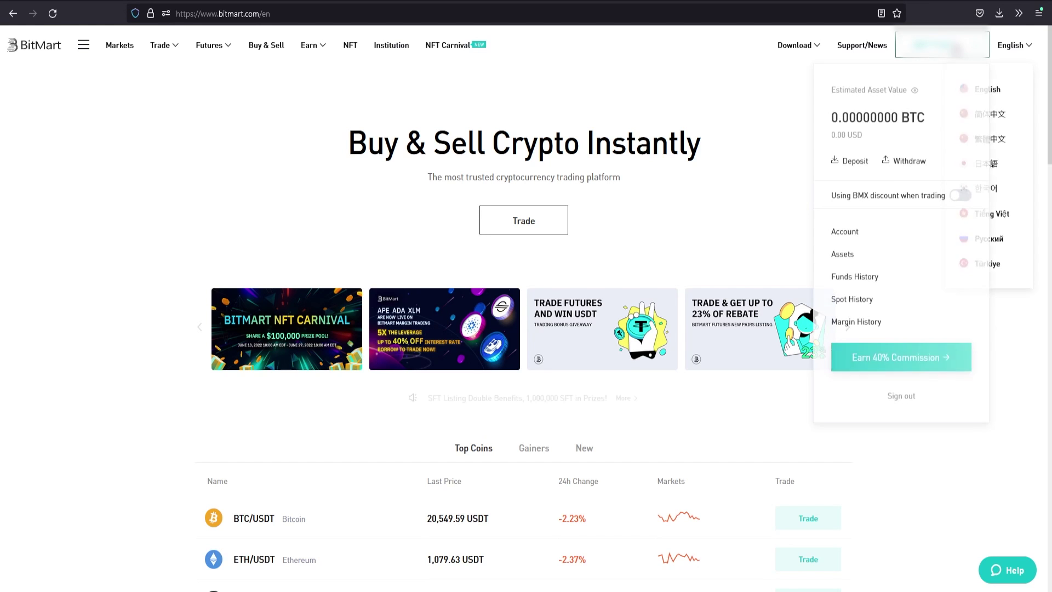
click(845, 231)
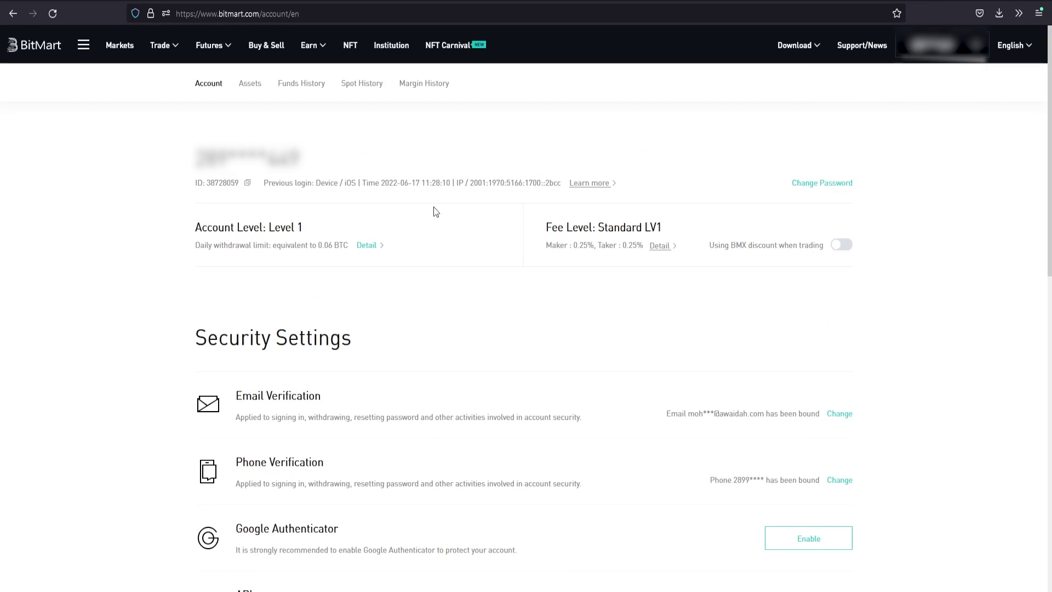
drag(201, 227, 315, 234)
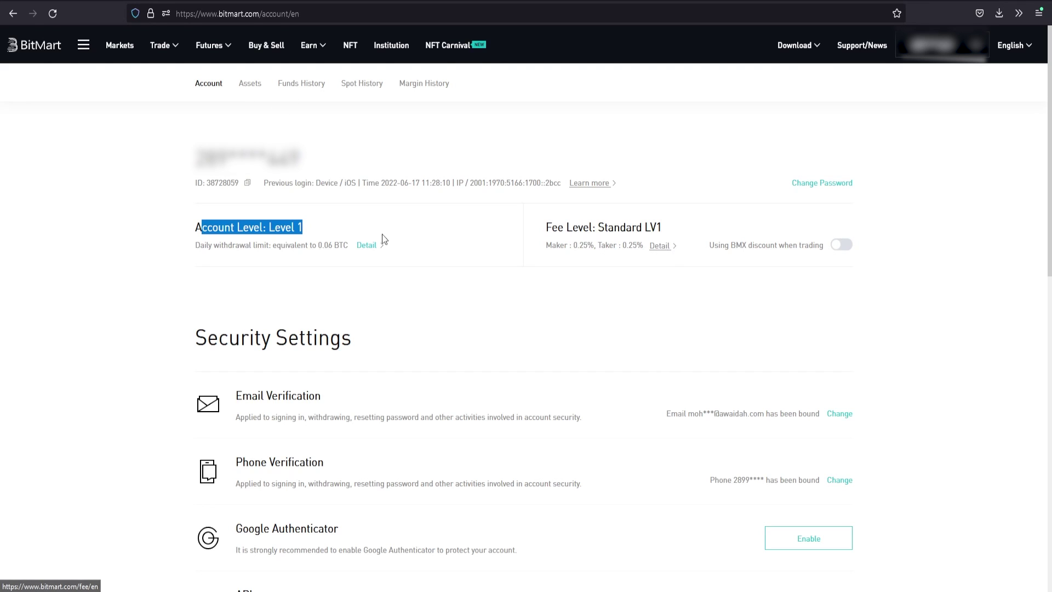
click(369, 244)
scroll(443, 277, down, 2)
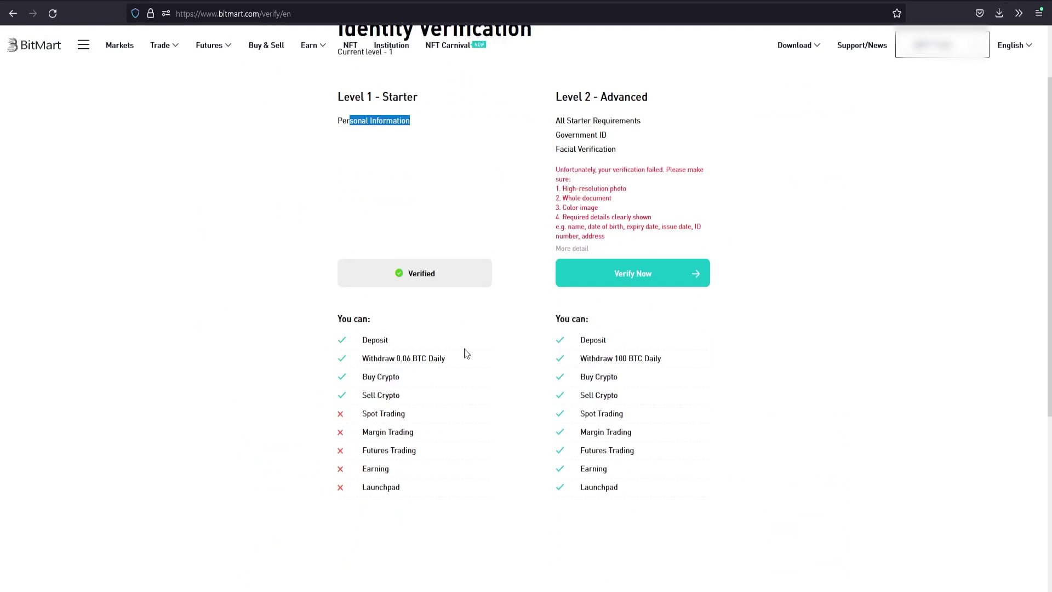
Read through the Level 1 permissions: Deposit, Withdraw 0.06 BTC Daily, Buy Crypto, Sell Crypto, Spot Trading
triple_click(374, 301)
triple_click(394, 318)
triple_click(381, 336)
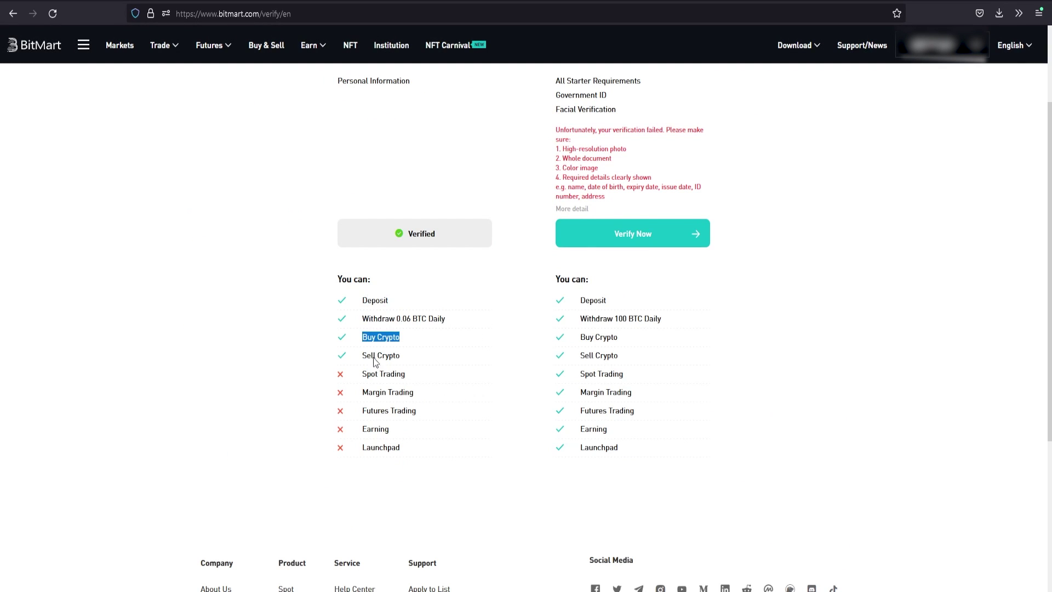
drag(375, 359, 446, 376)
click(433, 357)
double_click(388, 355)
click(419, 385)
double_click(370, 373)
triple_click(370, 373)
drag(381, 336, 366, 337)
click(406, 366)
triple_click(421, 357)
double_click(390, 338)
triple_click(410, 376)
click(432, 385)
Scroll back up to the failed Level 2 verification message
scroll(641, 393, up, 2)
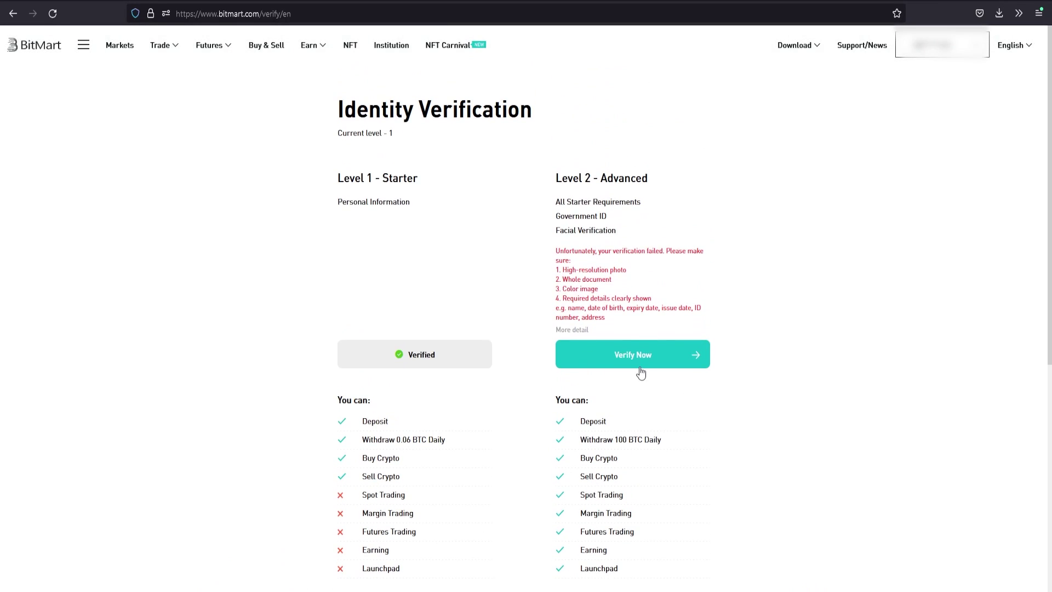
drag(554, 252, 665, 305)
click(665, 305)
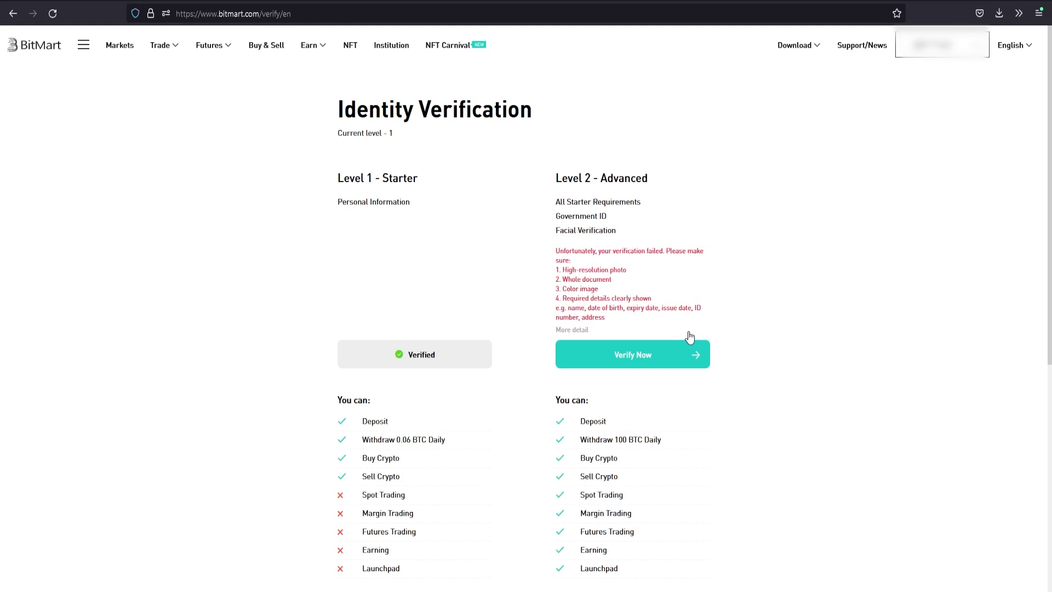
Start Level 2 verification via the QR code and submit a driver's license by file upload
click(654, 355)
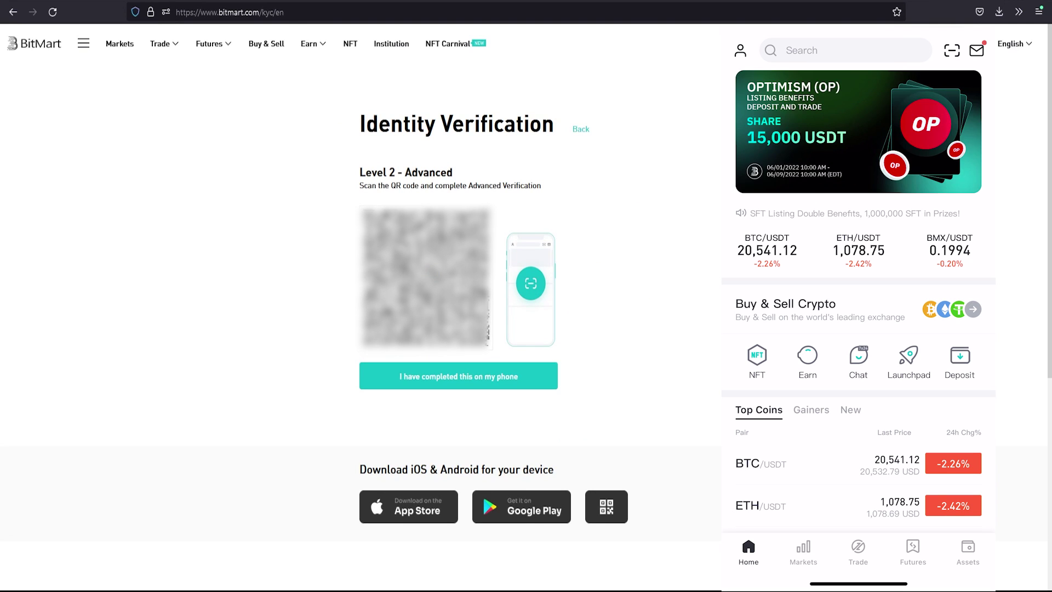
click(951, 52)
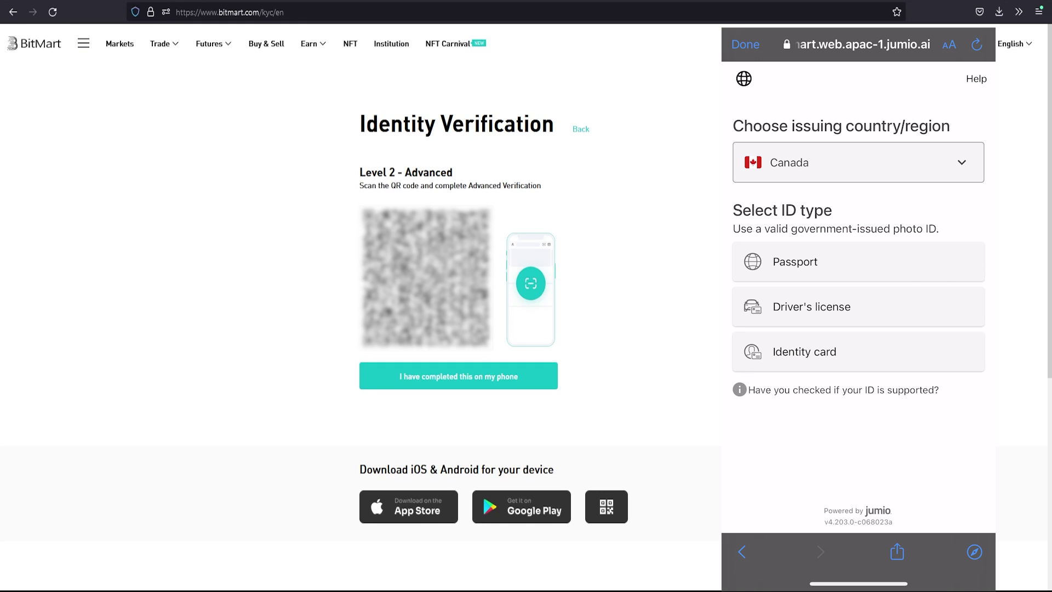
click(858, 306)
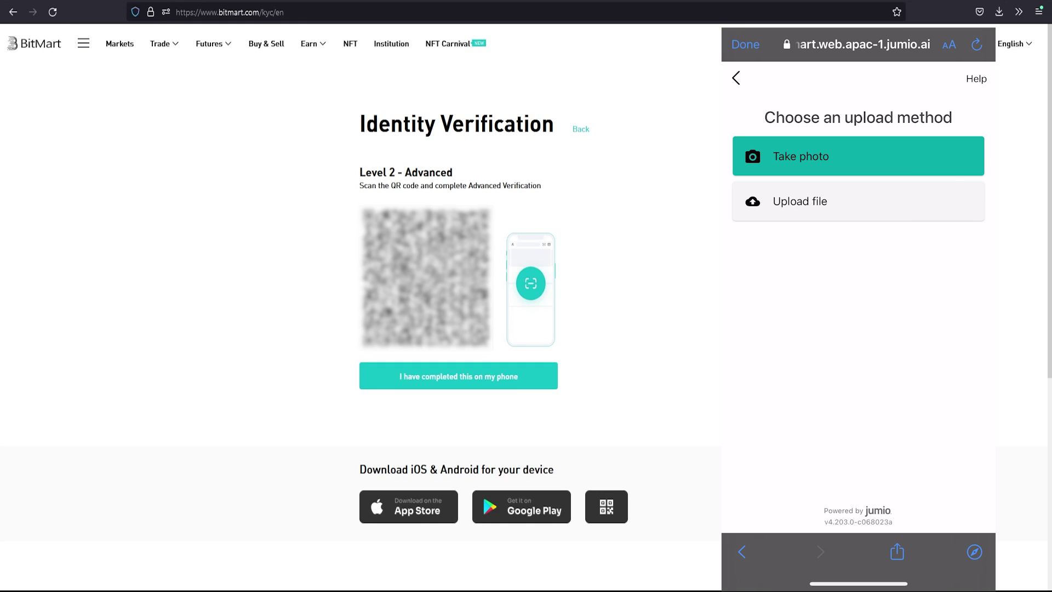
click(858, 201)
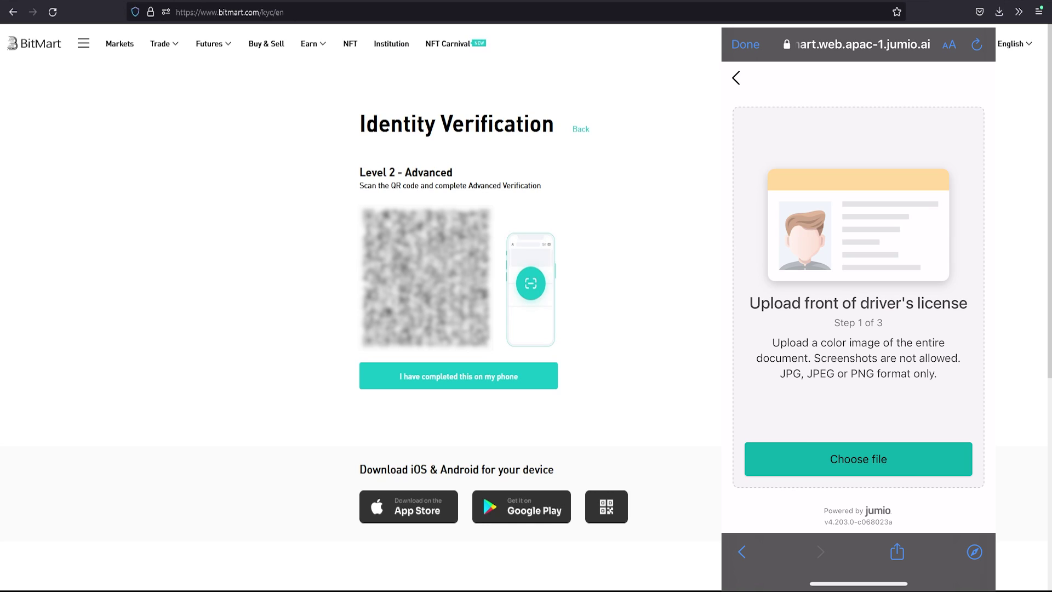
click(858, 459)
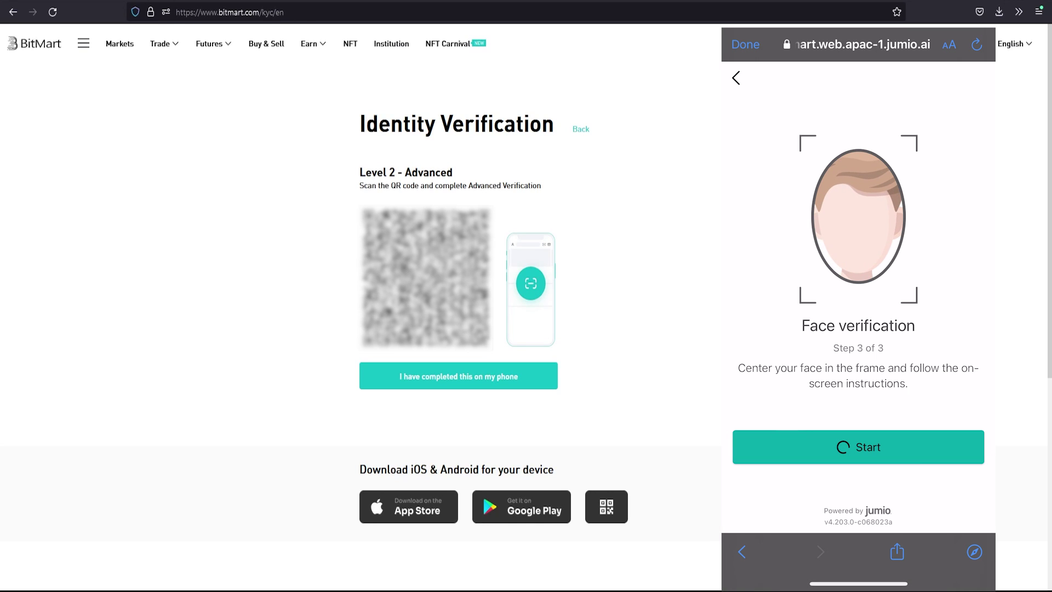
Complete the face scan with motion and camera access allowed, then confirm completion on BitMart
click(858, 446)
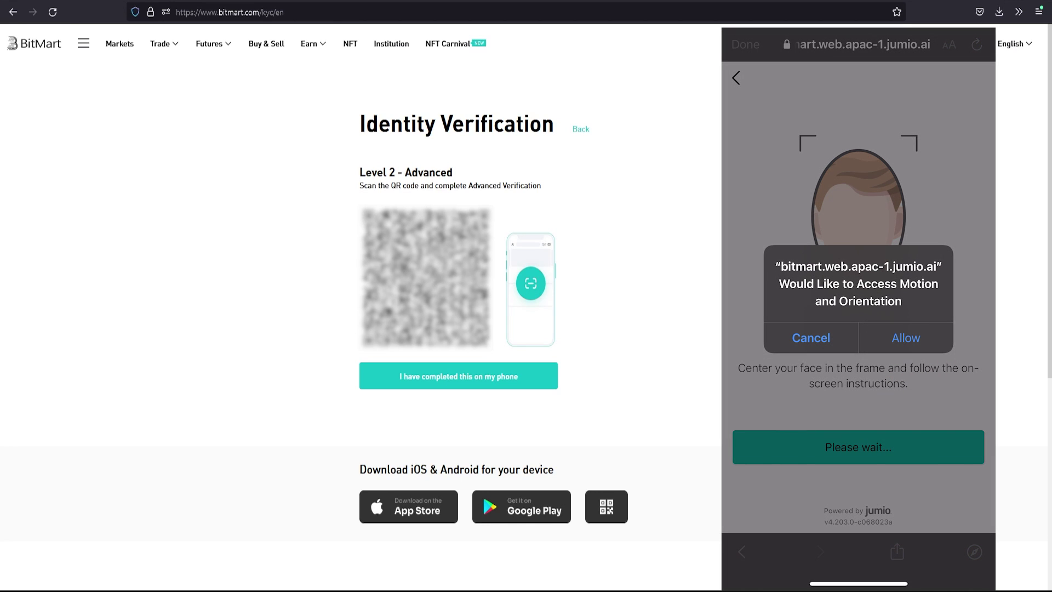
click(906, 337)
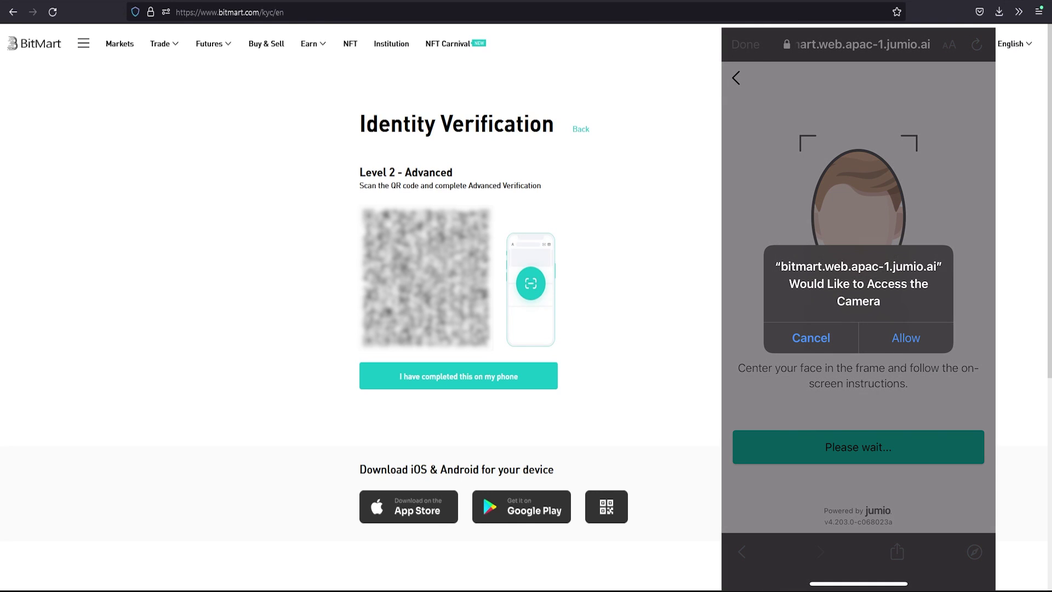
click(905, 336)
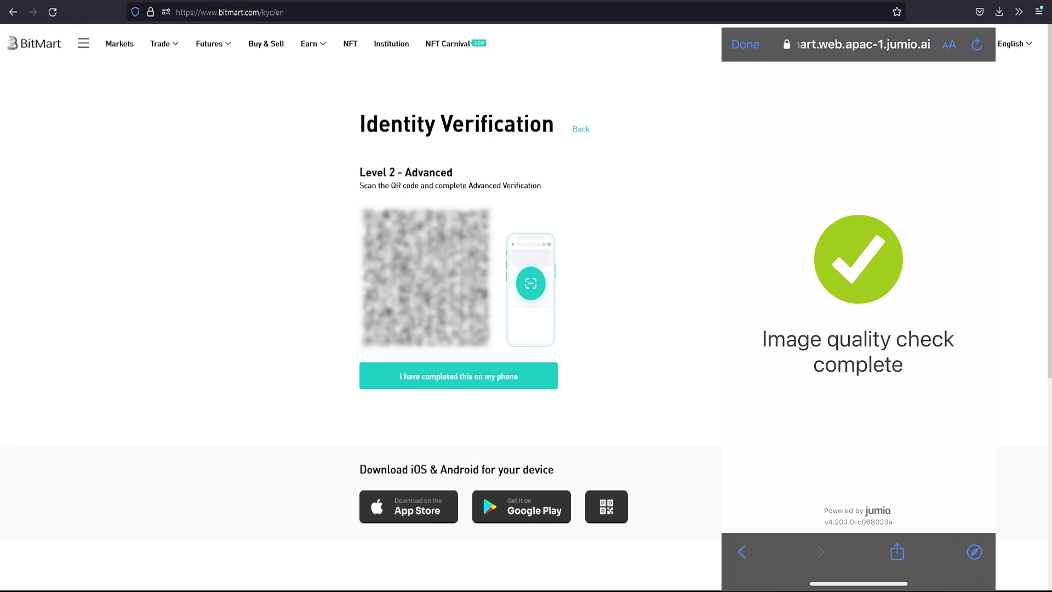
click(500, 376)
Check the identity verification status in the phone app's account settings
click(745, 44)
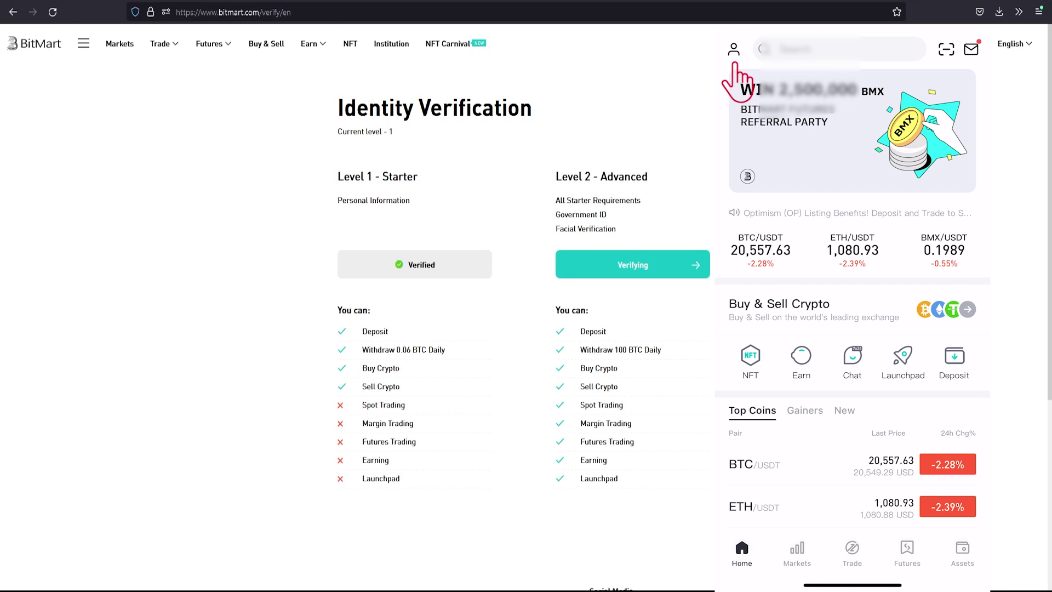
click(735, 50)
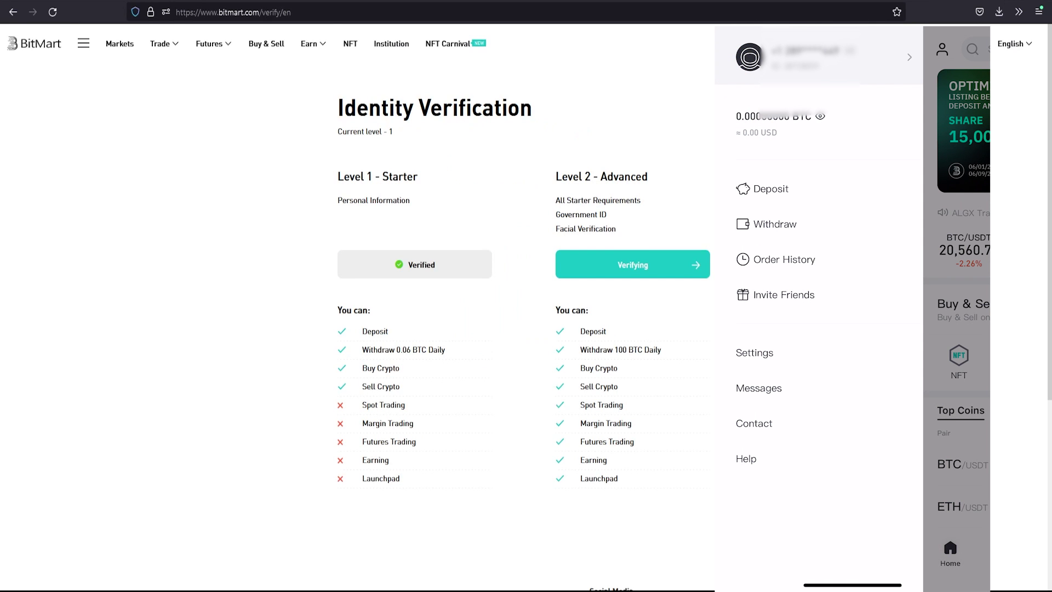
click(822, 60)
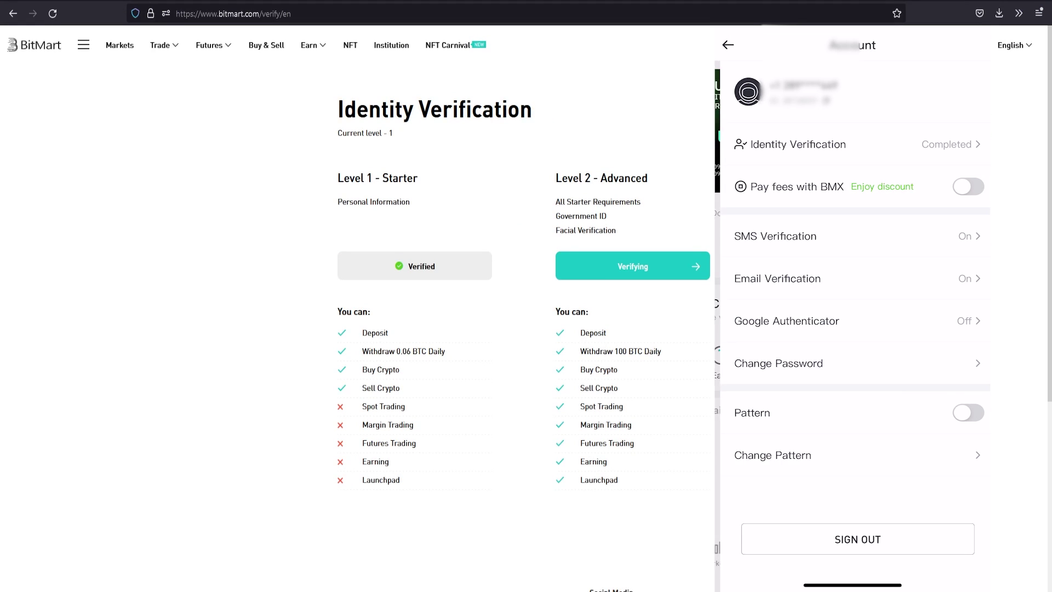
click(942, 144)
Refresh BitMart to show Level 2 Verified, then go to the Deposit assets page
click(50, 18)
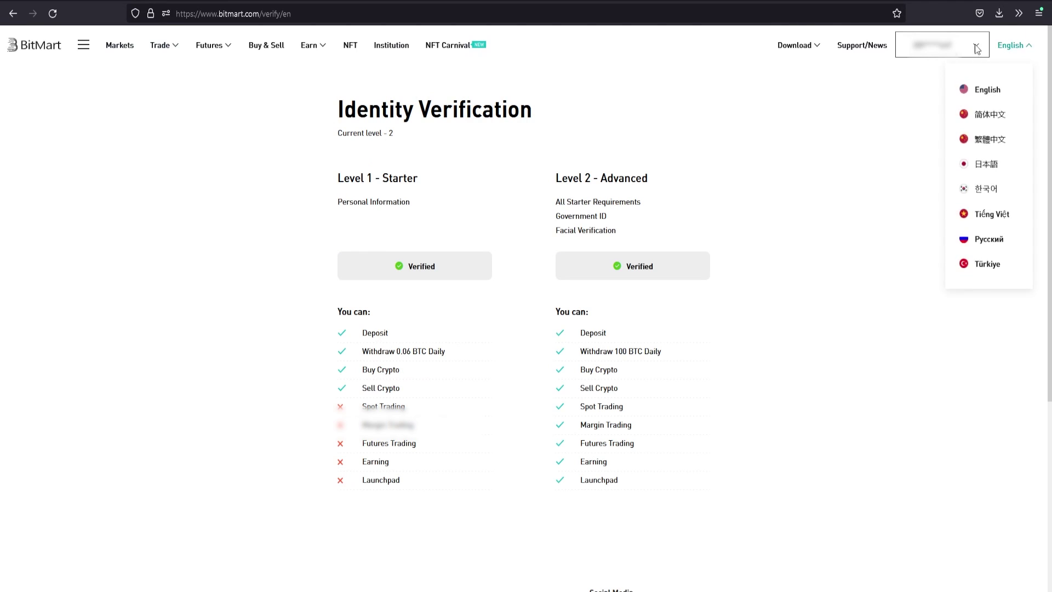
mouse_move(901, 137)
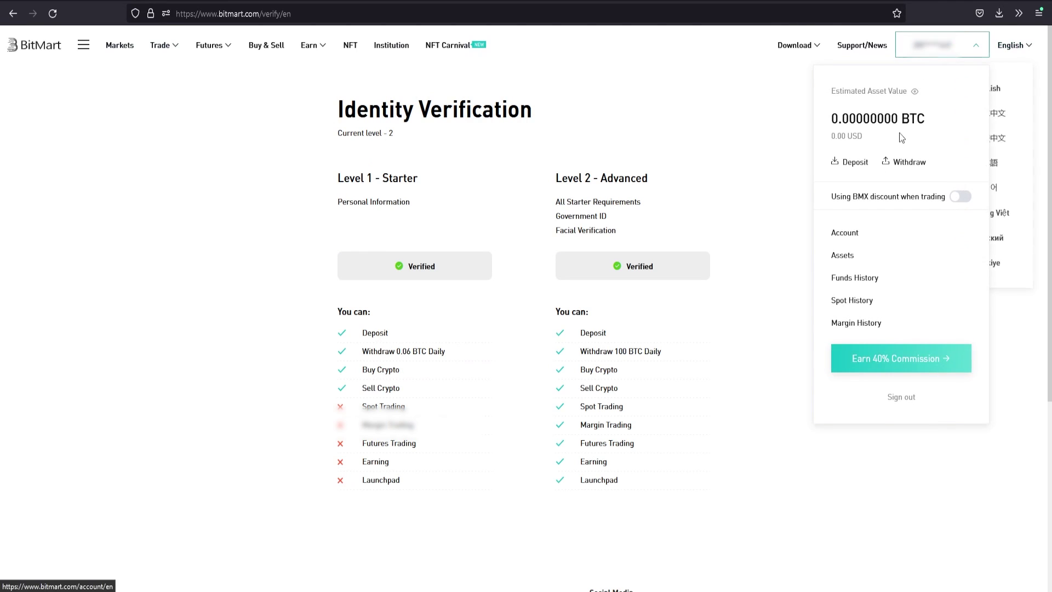
click(849, 162)
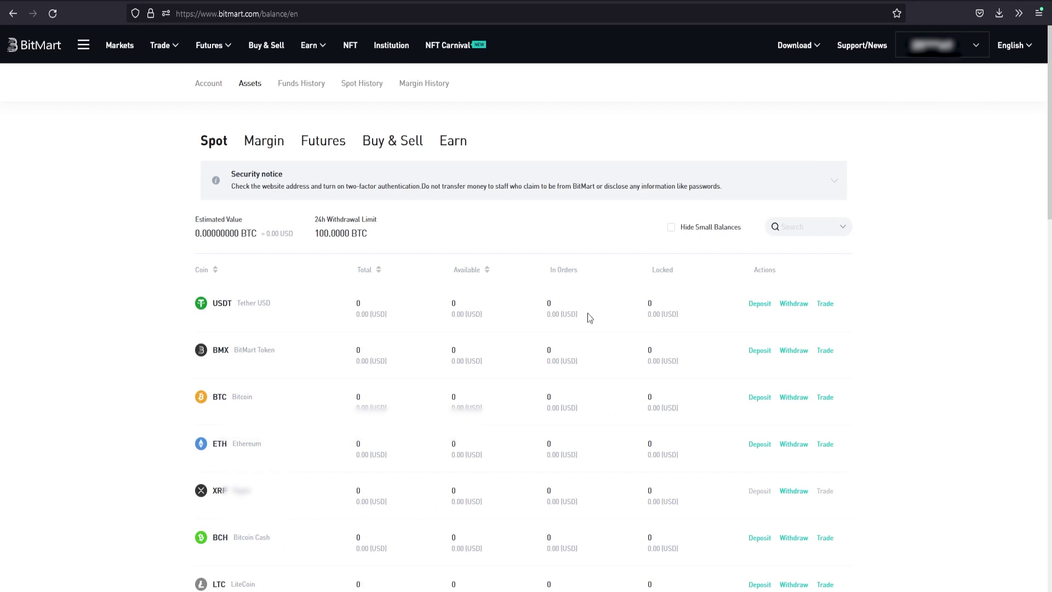
Declare Employment Income as source of funds, copy the USDT TRC20 deposit address, and enter 2000
click(760, 304)
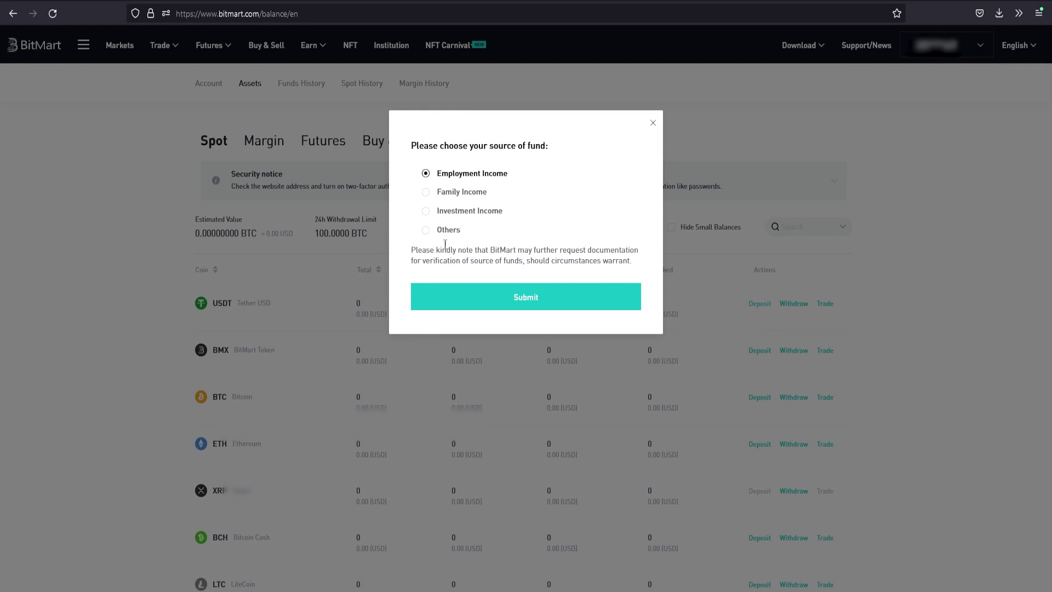
click(479, 305)
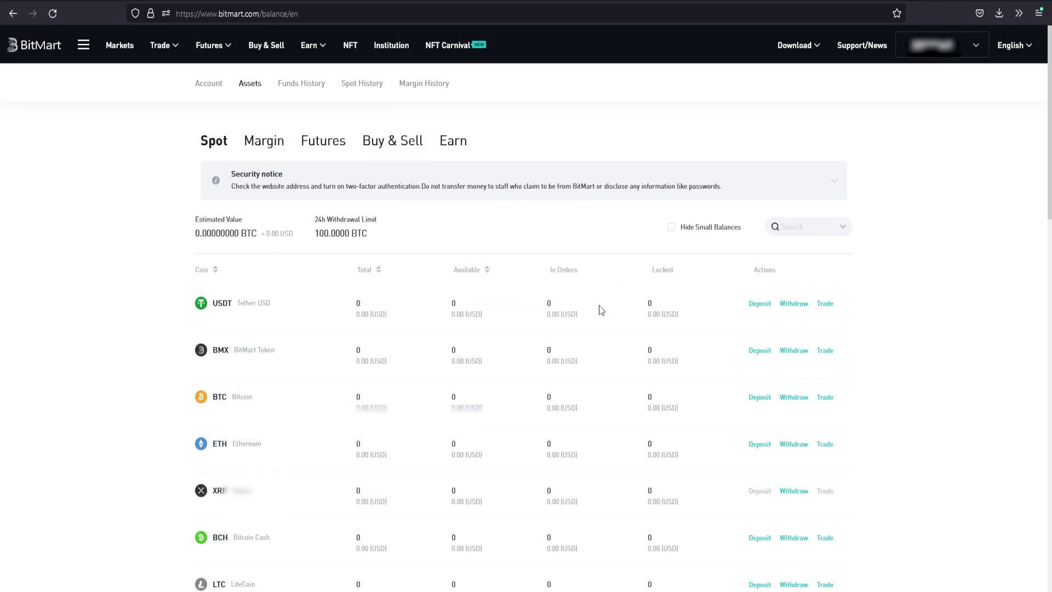
click(759, 304)
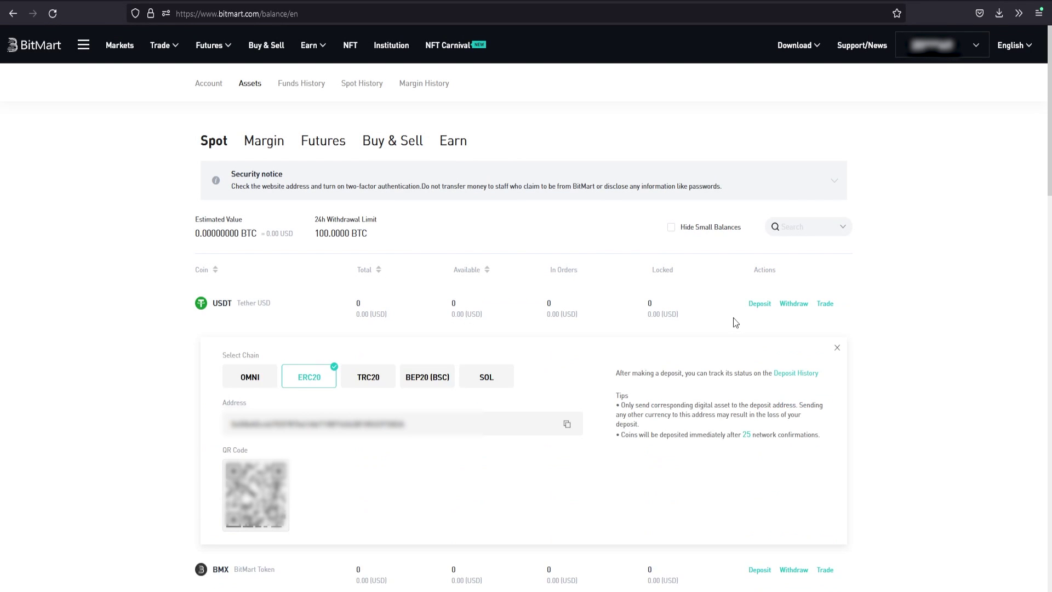
click(372, 378)
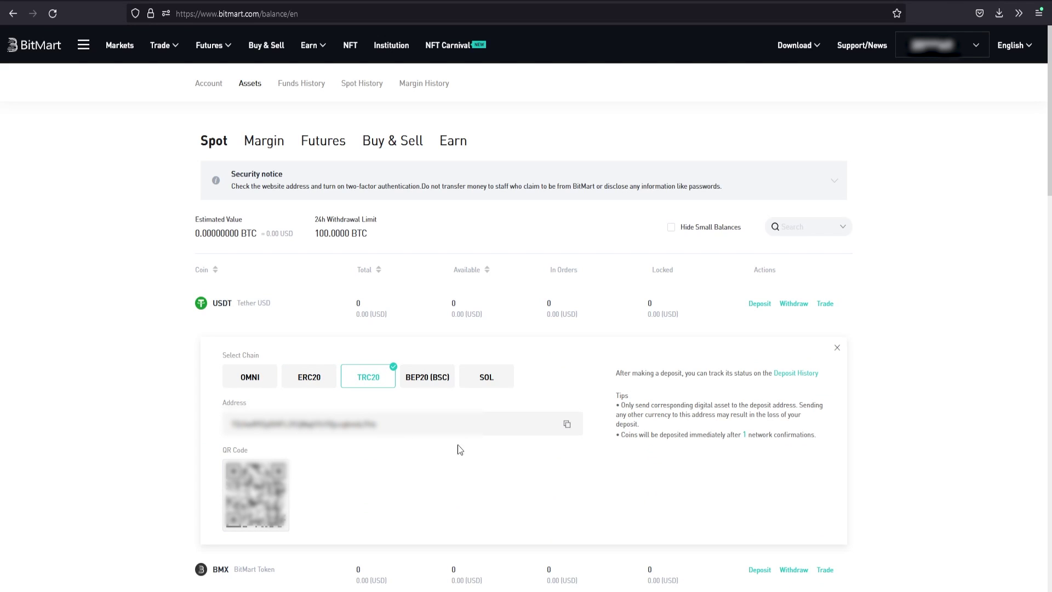
click(567, 424)
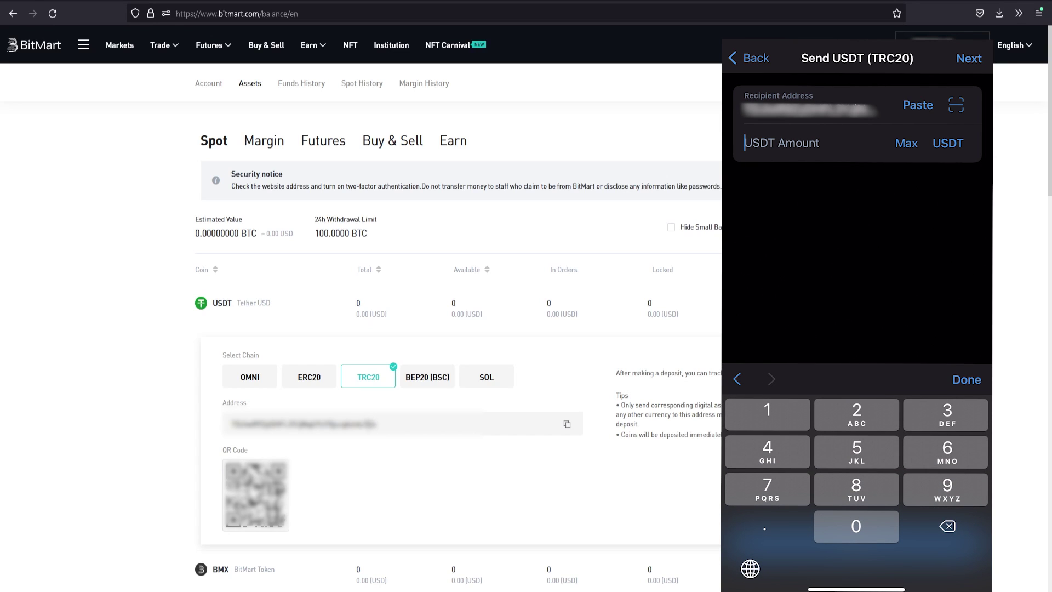
text(2000)
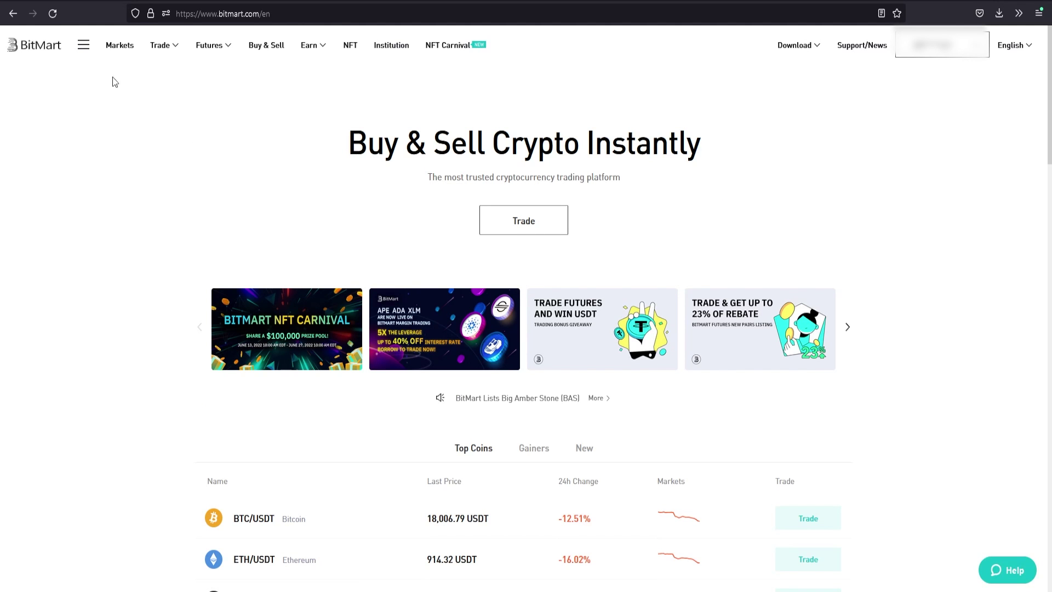
Go to BitMart's Buy & Sell Crypto page
click(259, 48)
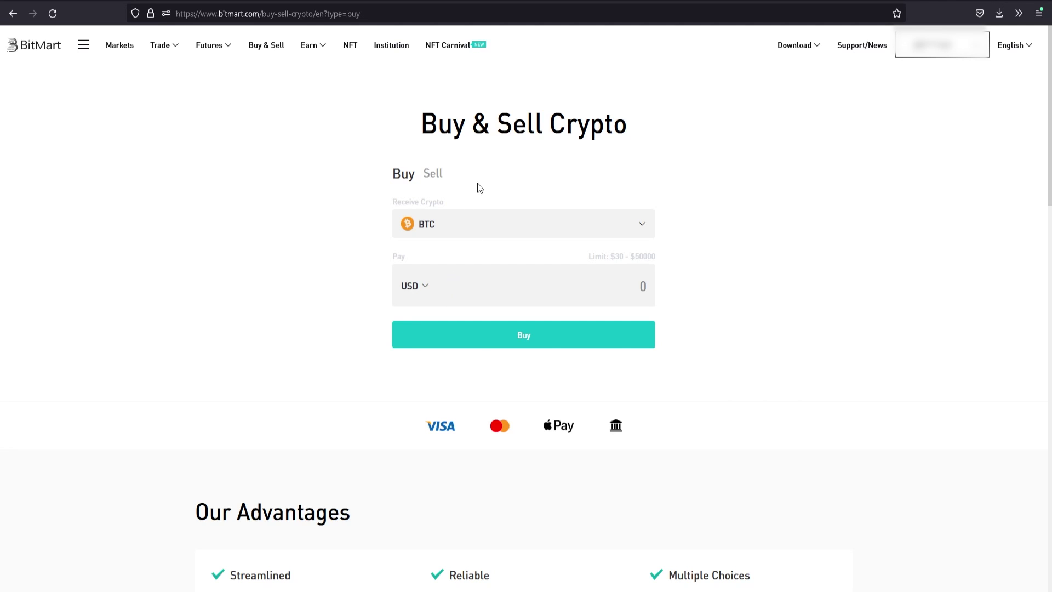
Read the MoonPay partner note and browse the coins available to buy
scroll(427, 229, down, 10)
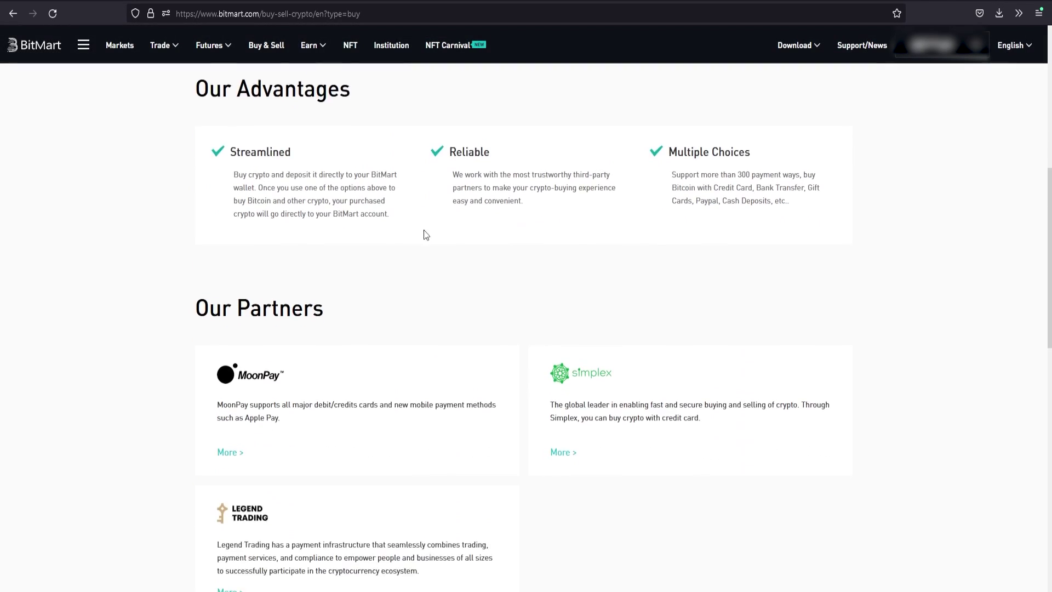
drag(301, 294, 369, 261)
scroll(539, 167, up, 10)
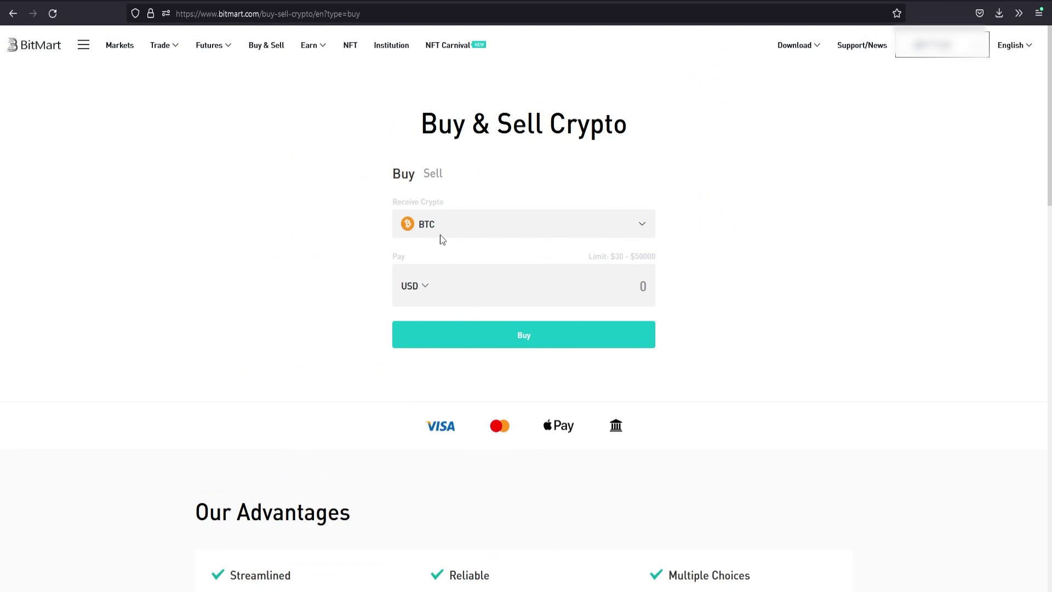
click(453, 215)
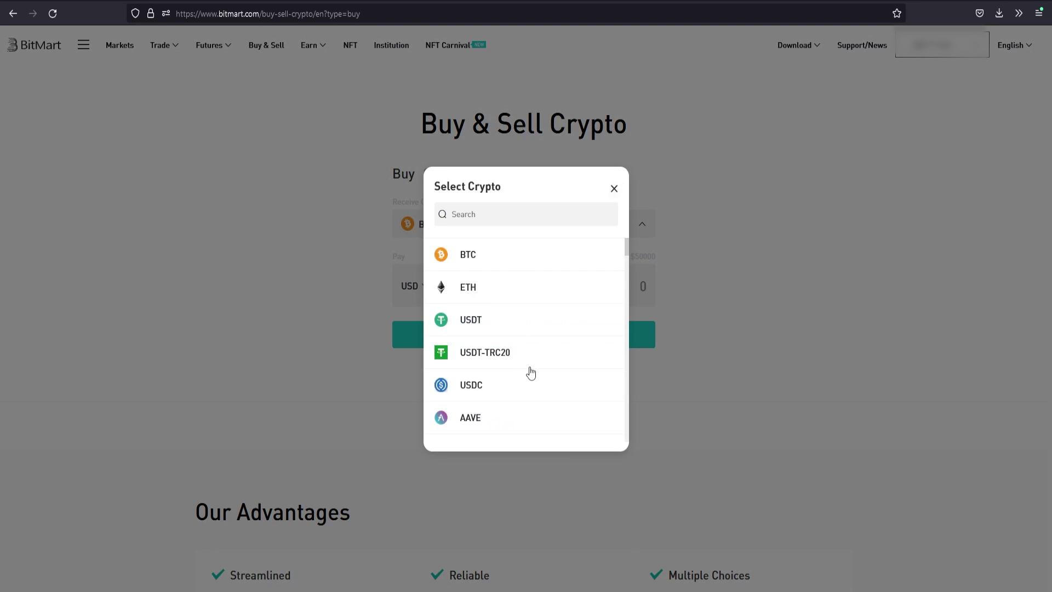
scroll(507, 386, down, 15)
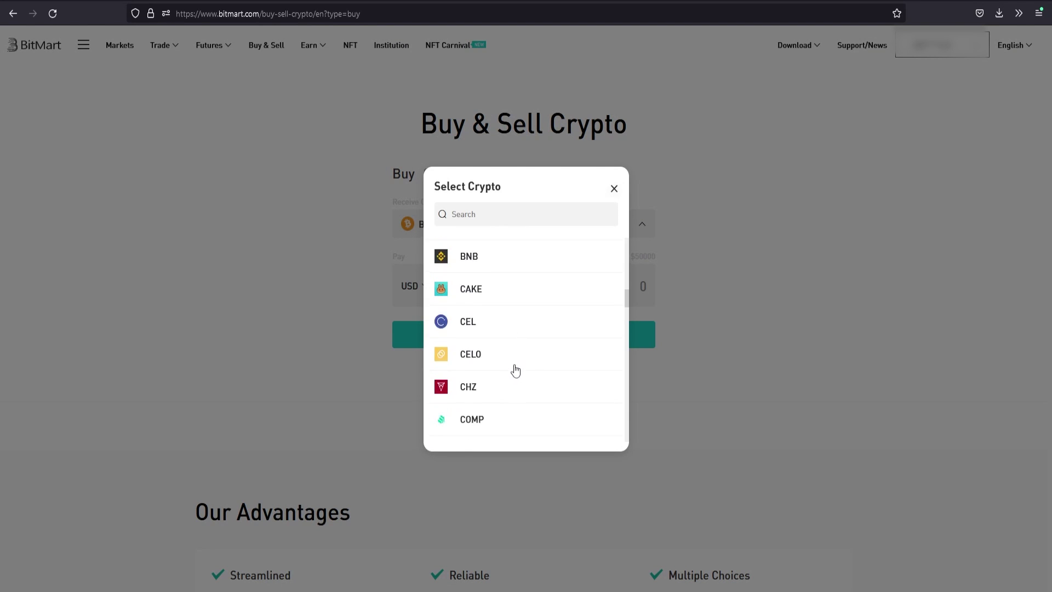
scroll(527, 365, up, 5)
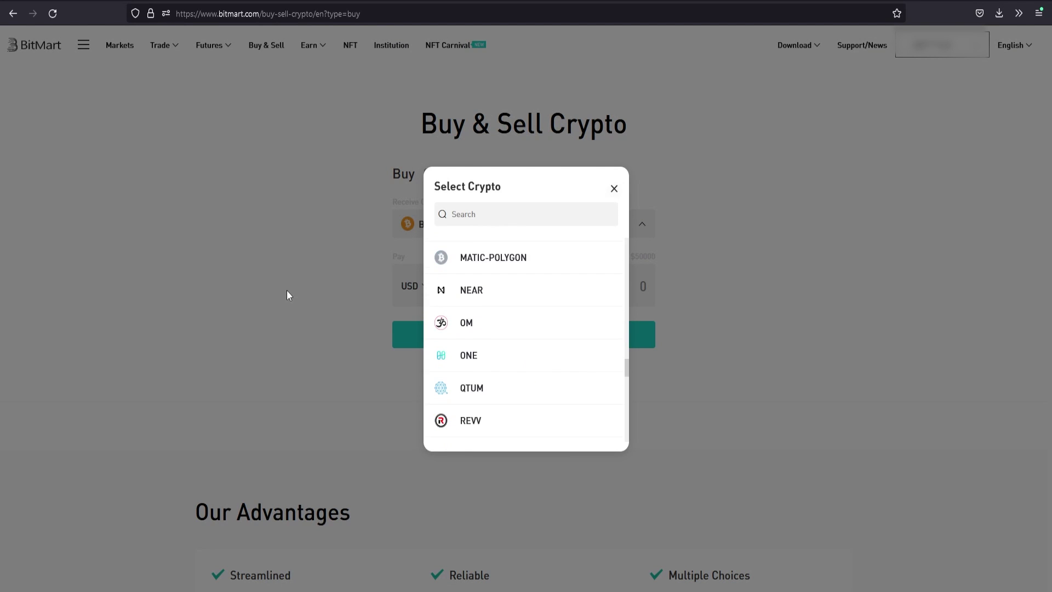
click(613, 189)
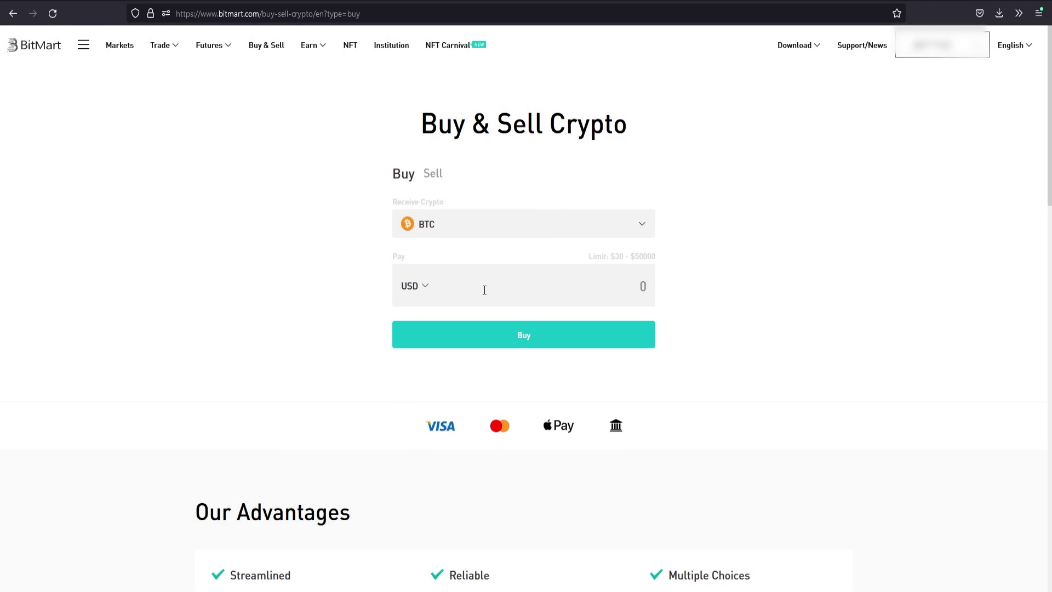
Browse the payment currency list without changing it, then switch the form to Sell
click(426, 287)
scroll(480, 282, down, 8)
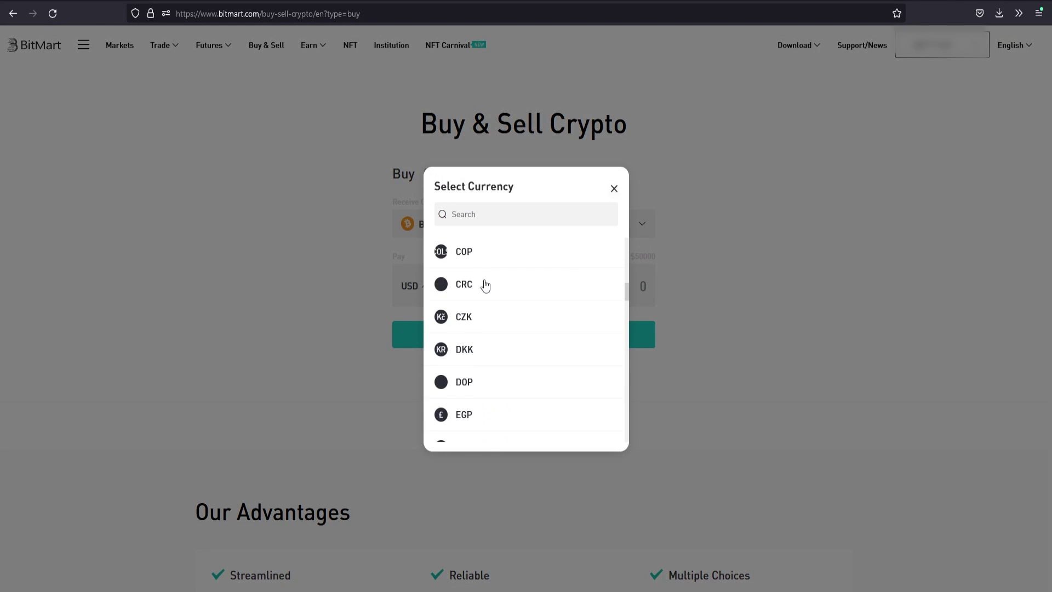
scroll(484, 285, up, 9)
click(614, 189)
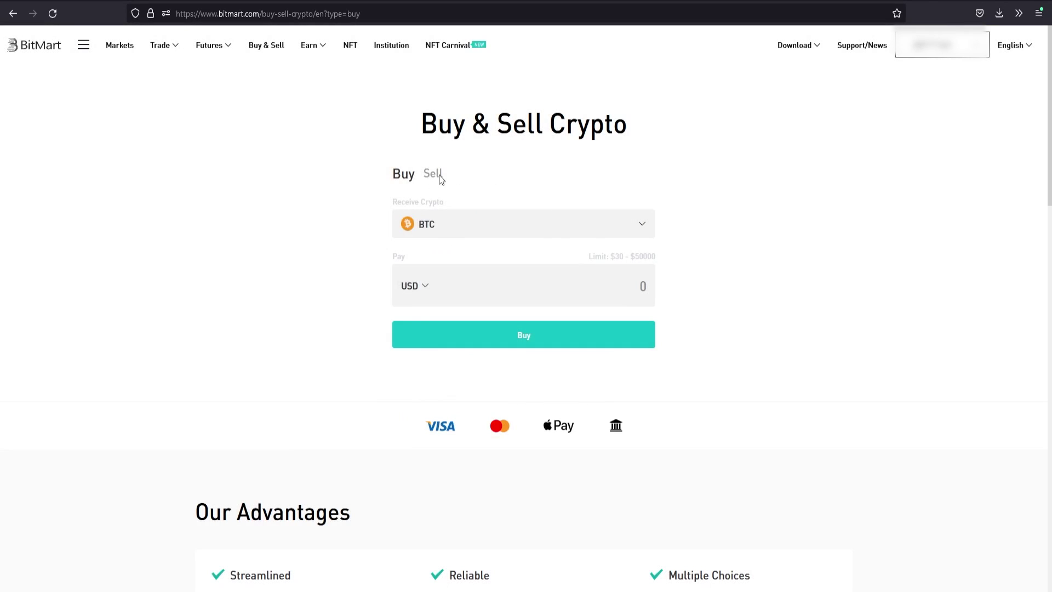
click(430, 173)
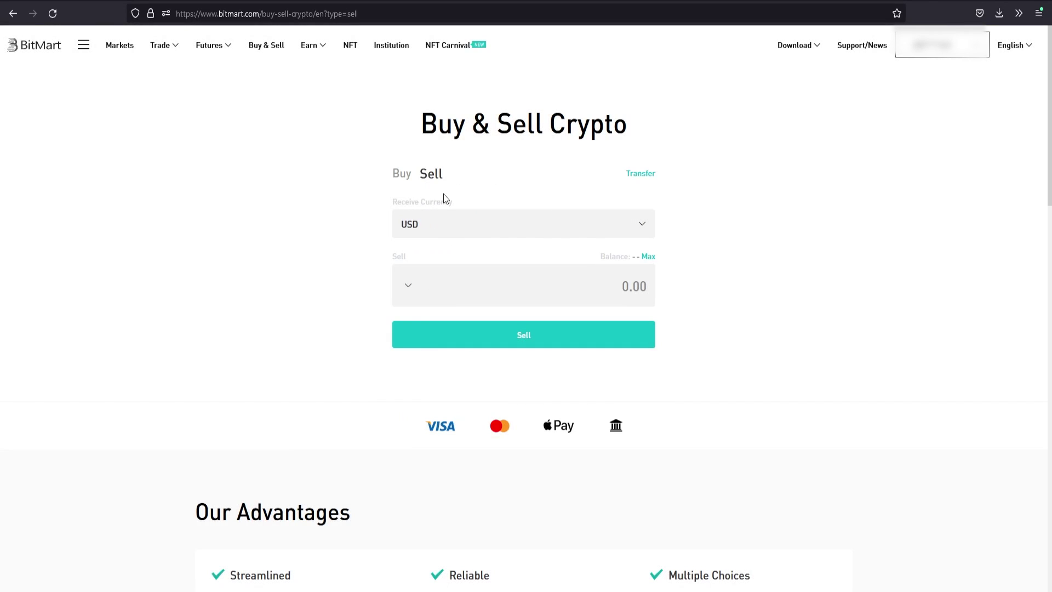
View the list of coins that can be sold and close it without choosing one
click(454, 280)
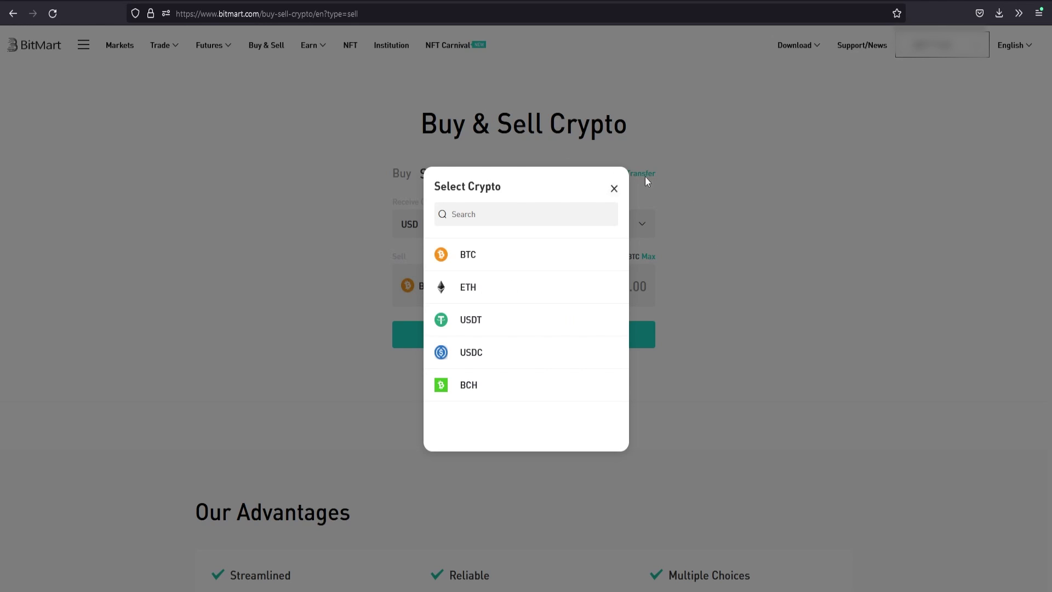
click(611, 189)
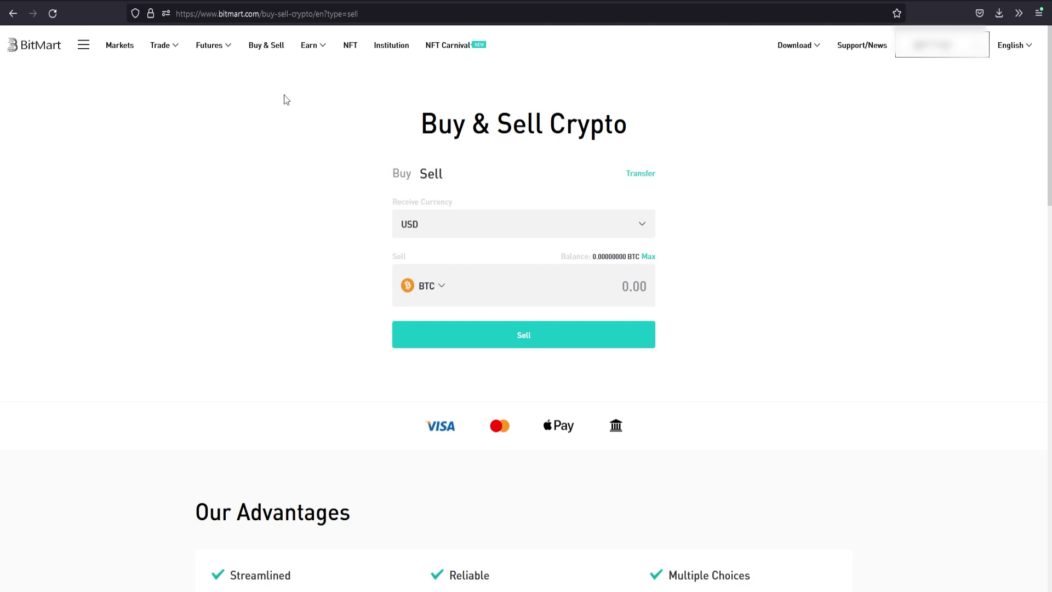
mouse_move(319, 49)
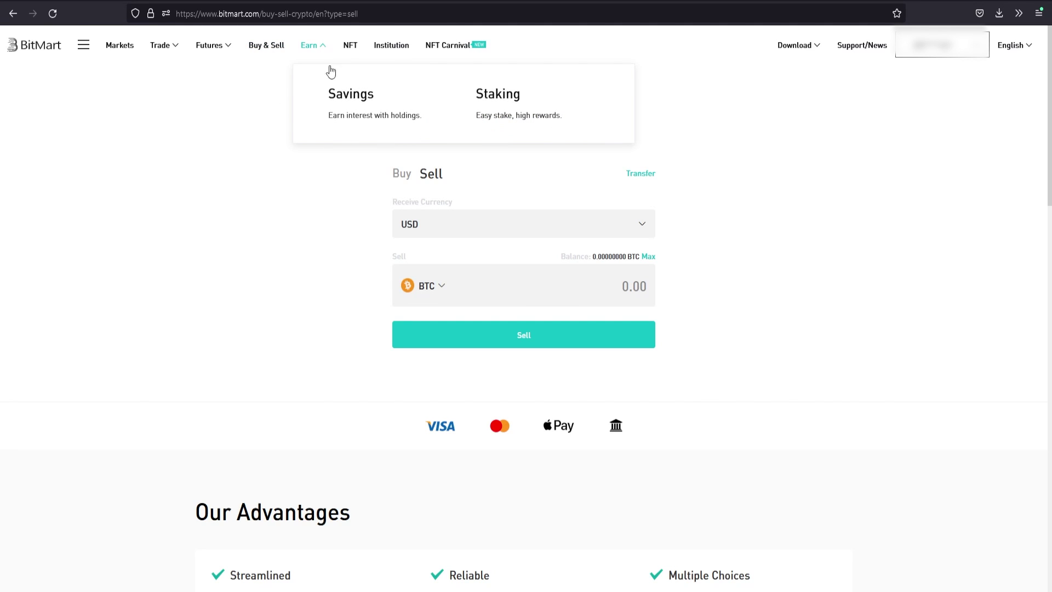
click(335, 94)
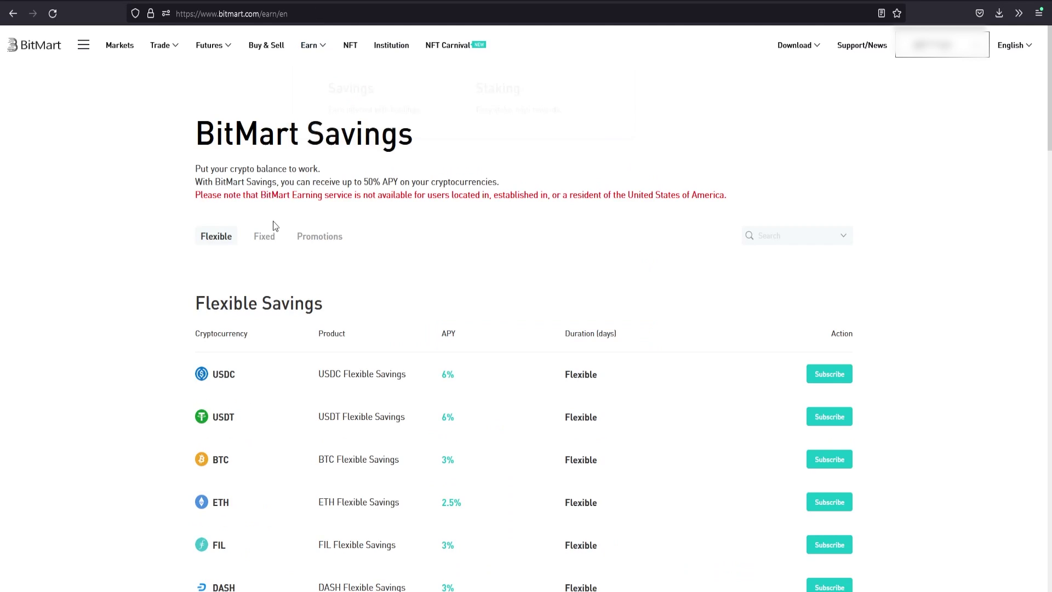
drag(176, 170, 544, 186)
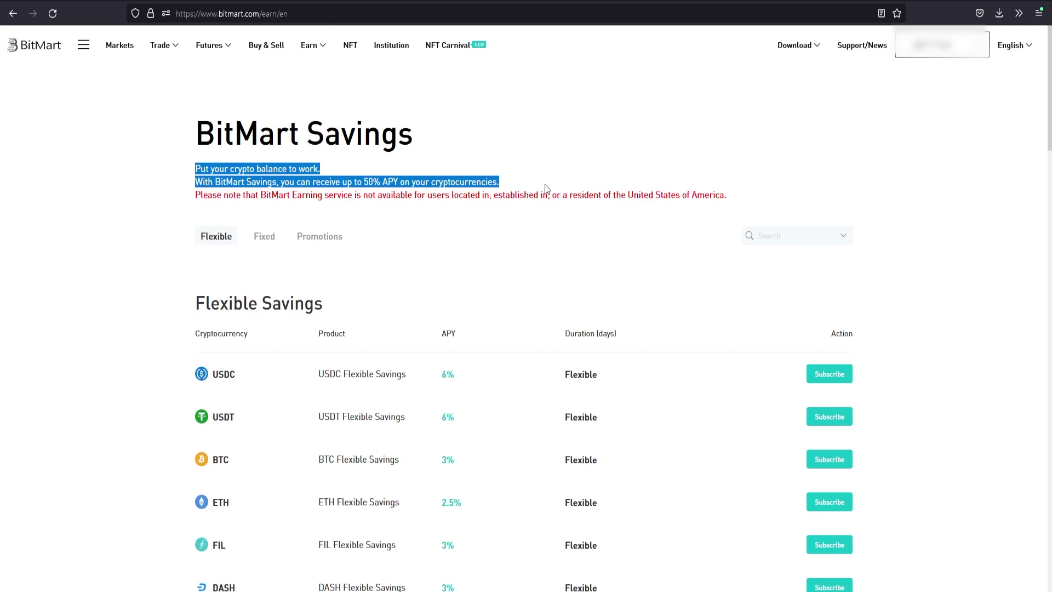
click(545, 186)
drag(256, 199, 725, 198)
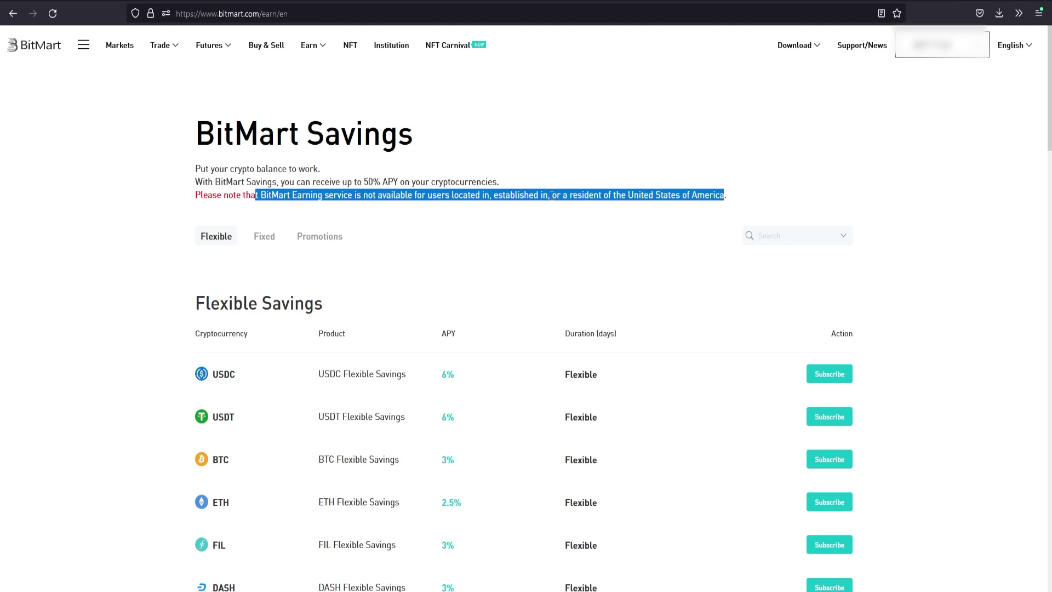
scroll(540, 195, down, 5)
scroll(529, 191, up, 2)
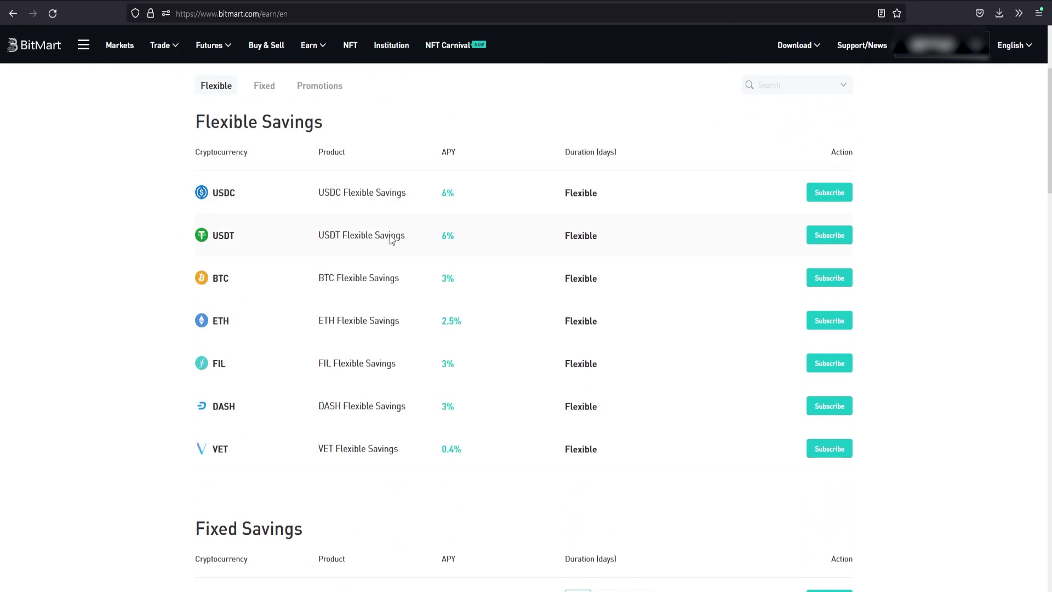
double_click(448, 193)
double_click(448, 235)
double_click(476, 278)
scroll(505, 277, down, 5)
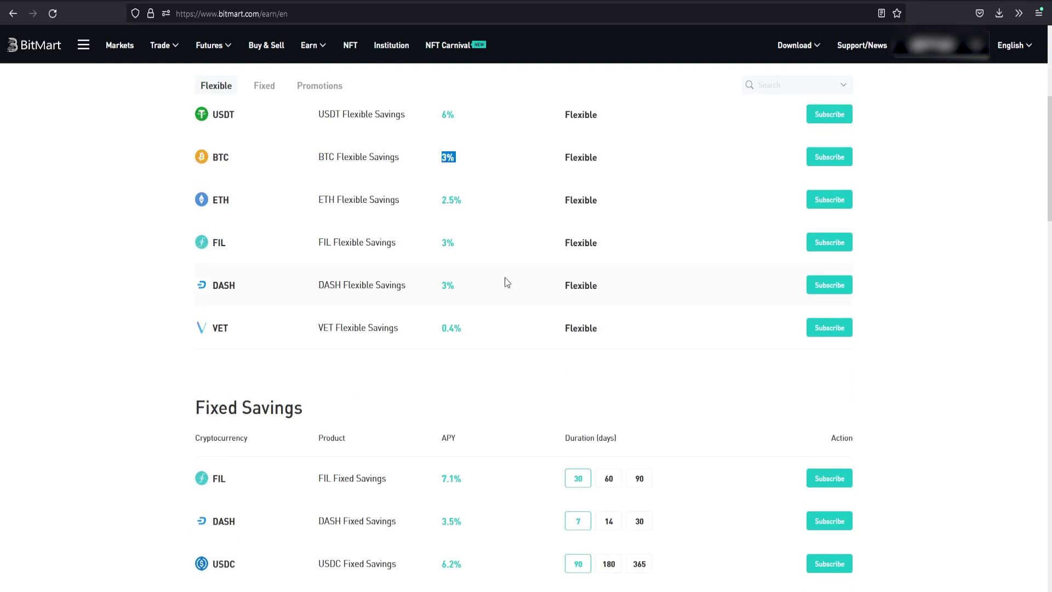
scroll(505, 277, up, 5)
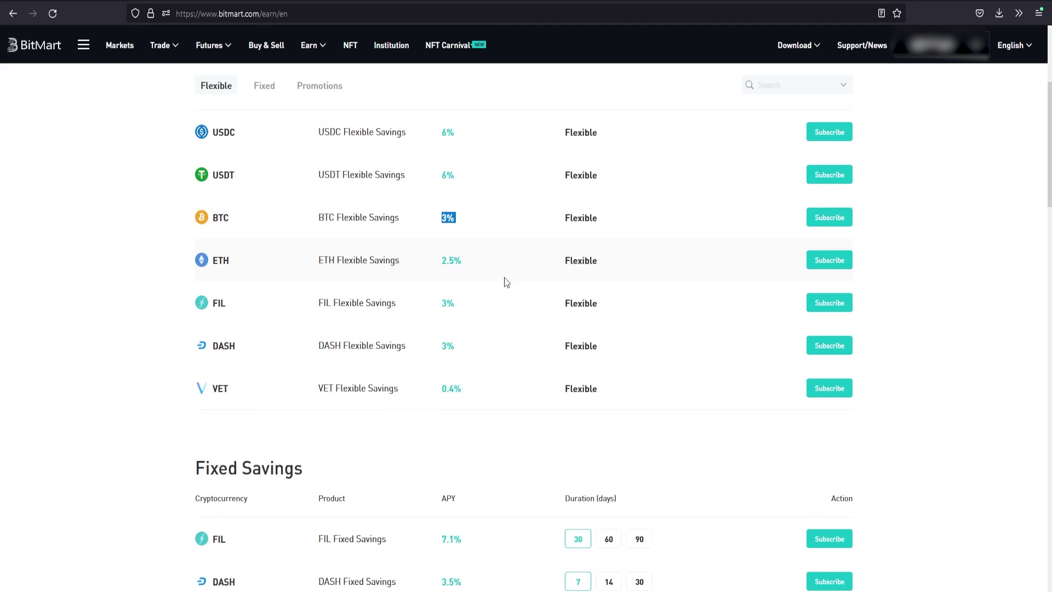
scroll(508, 279, down, 5)
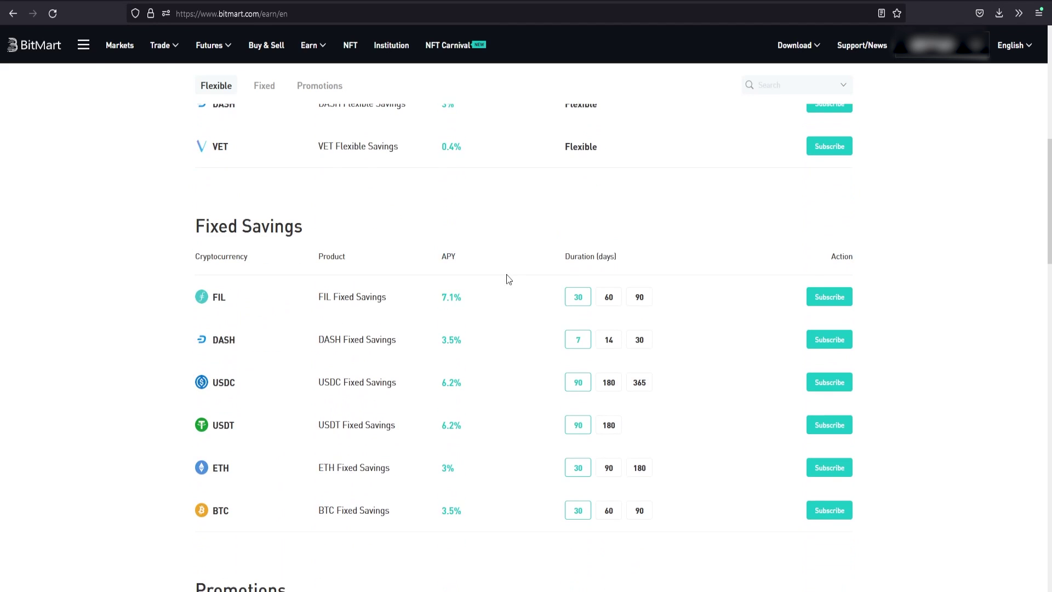
scroll(504, 277, down, 6)
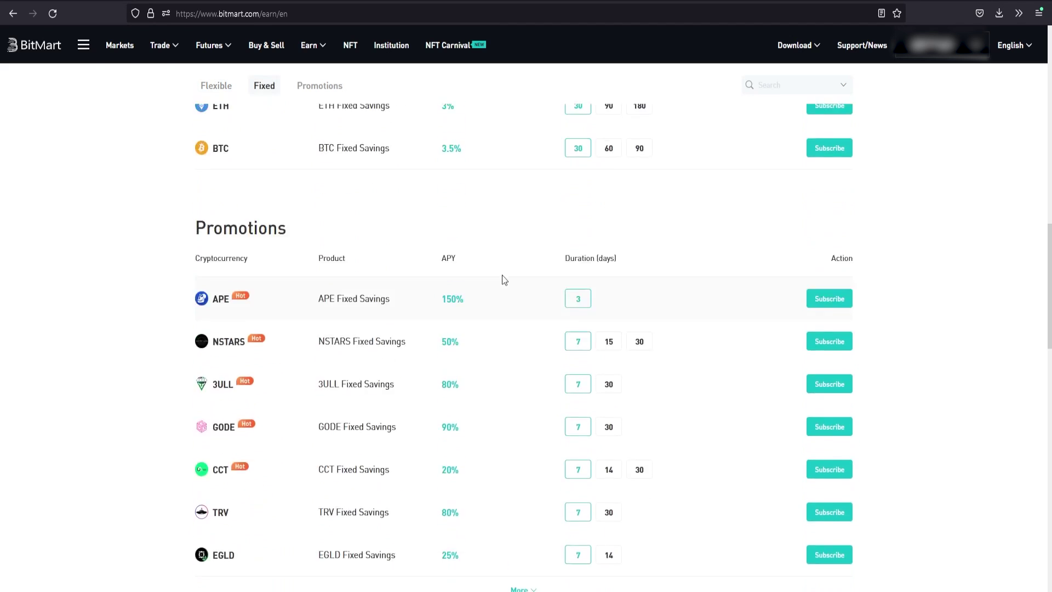
drag(467, 241, 425, 247)
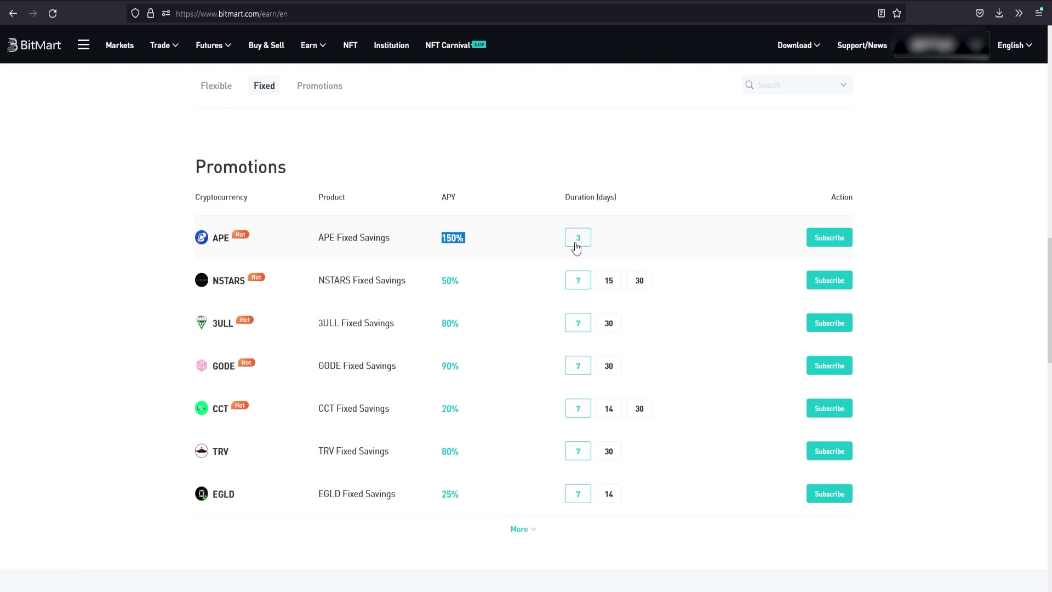
drag(449, 242, 441, 241)
scroll(453, 294, down, 5)
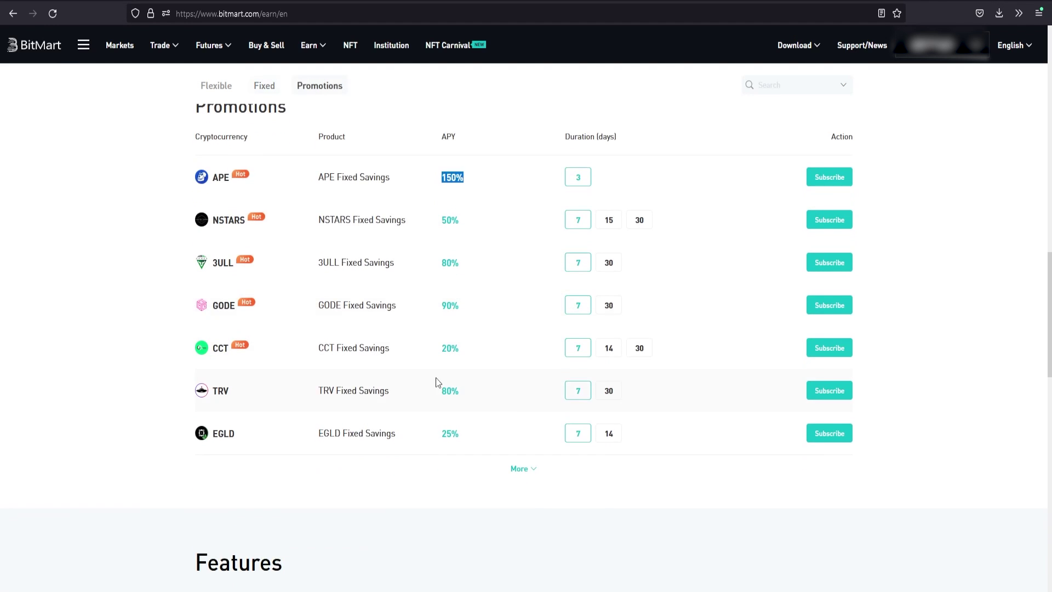
scroll(467, 354, up, 9)
scroll(474, 361, up, 12)
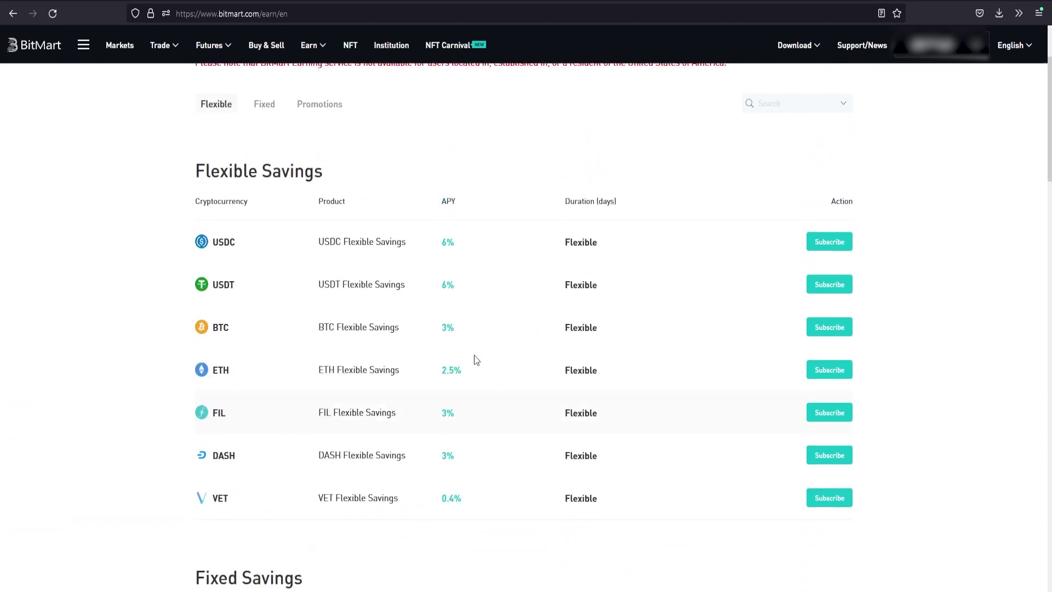
click(264, 239)
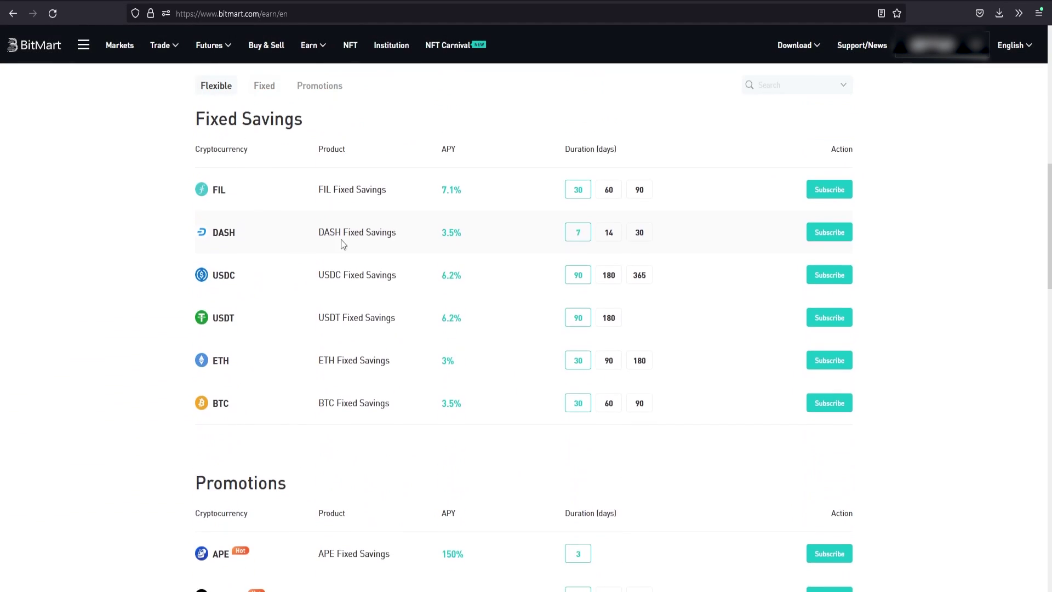
scroll(378, 285, up, 10)
scroll(395, 263, up, 2)
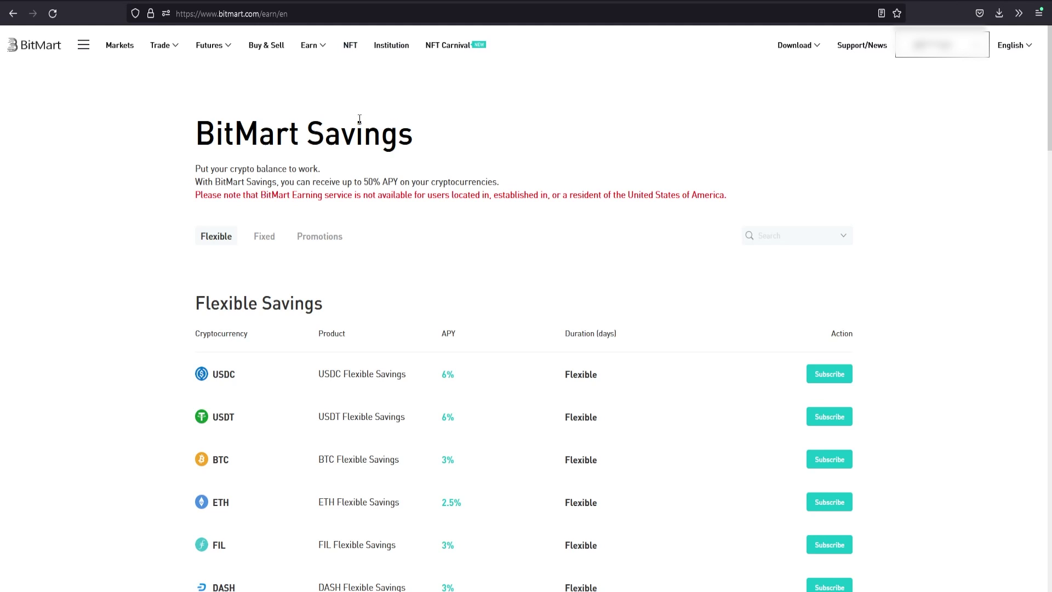
mouse_move(313, 44)
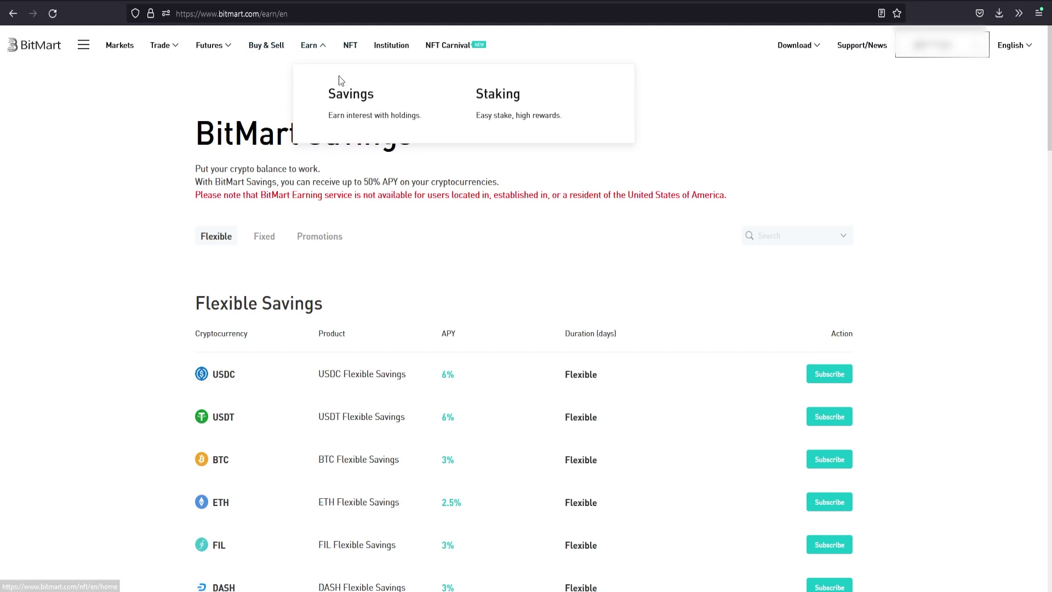
Open Earn > Staking and scroll through the Locked Staking offers
click(520, 118)
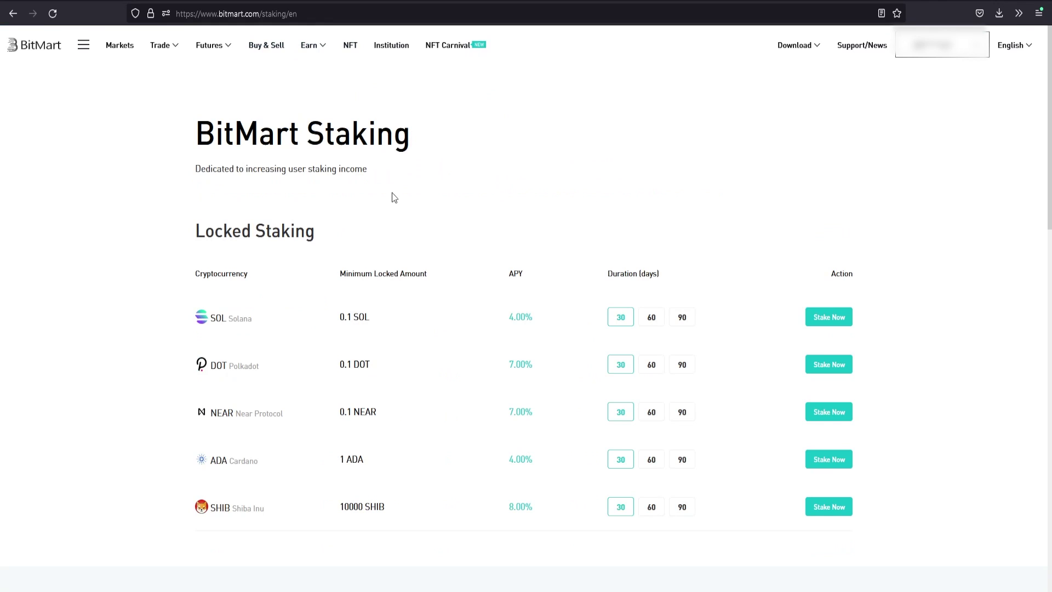
scroll(413, 185, down, 3)
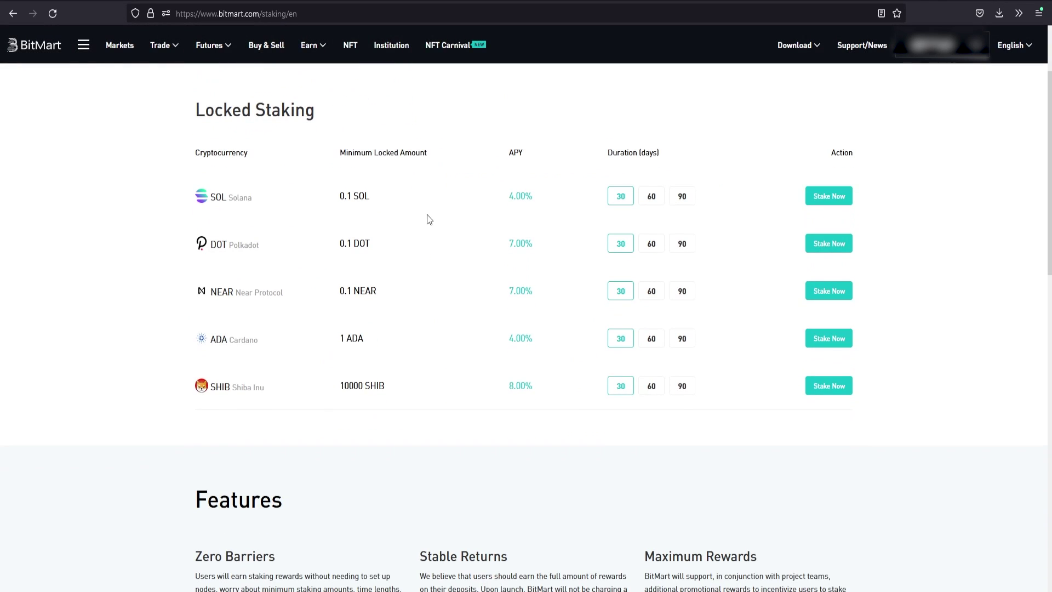
drag(354, 154, 412, 155)
click(352, 198)
scroll(438, 213, down, 1)
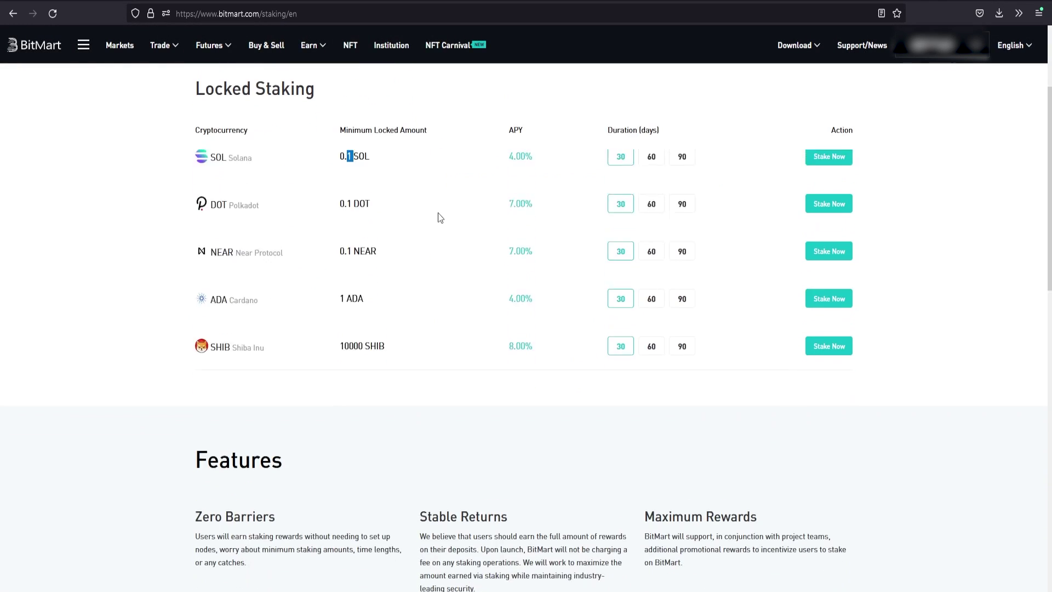
scroll(438, 215, up, 3)
mouse_move(310, 46)
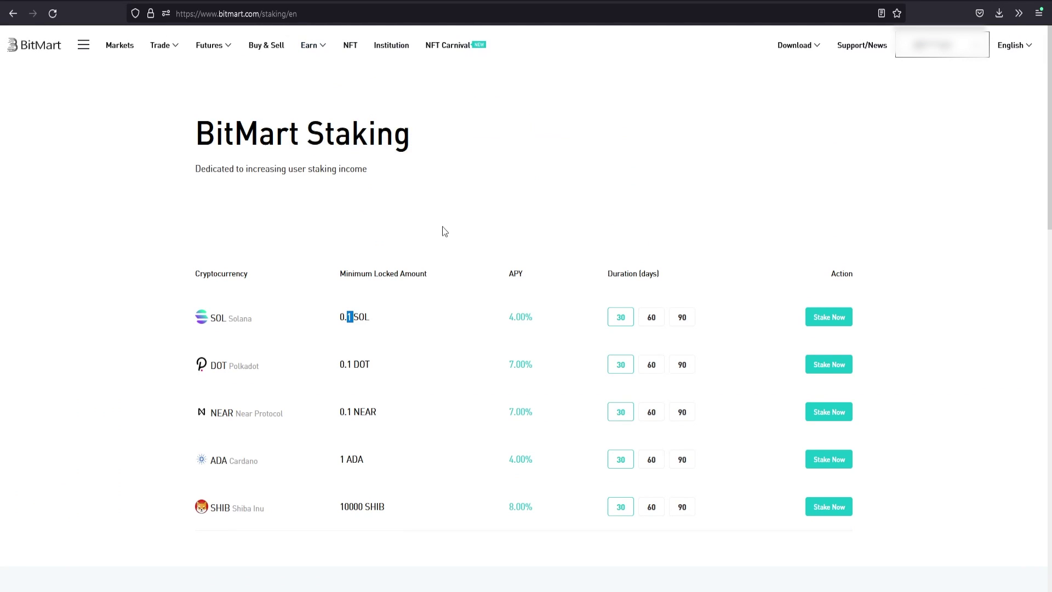
scroll(446, 227, down, 1)
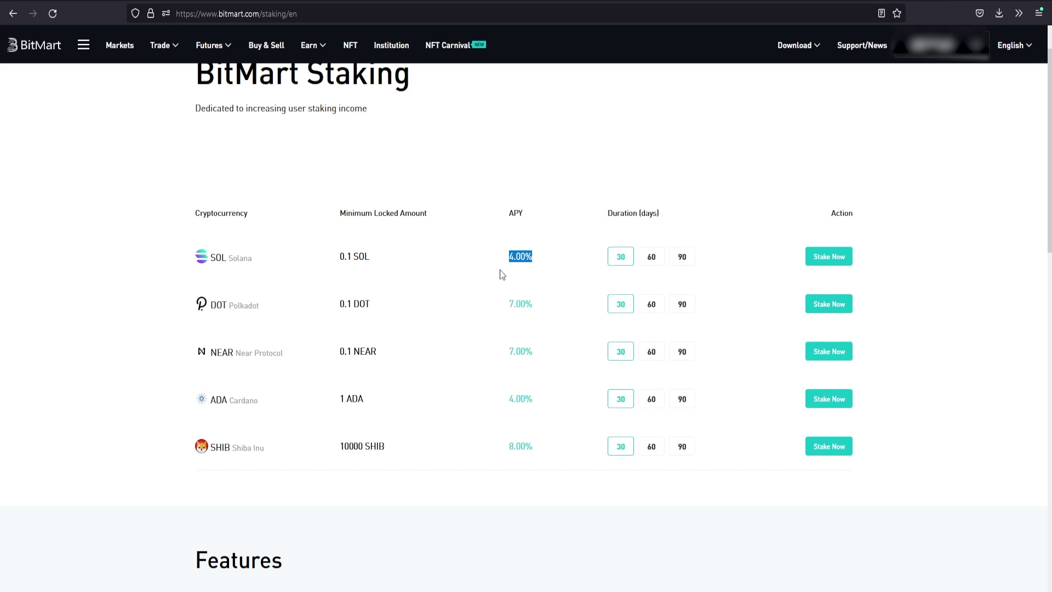
scroll(492, 260, down, 2)
scroll(486, 248, up, 2)
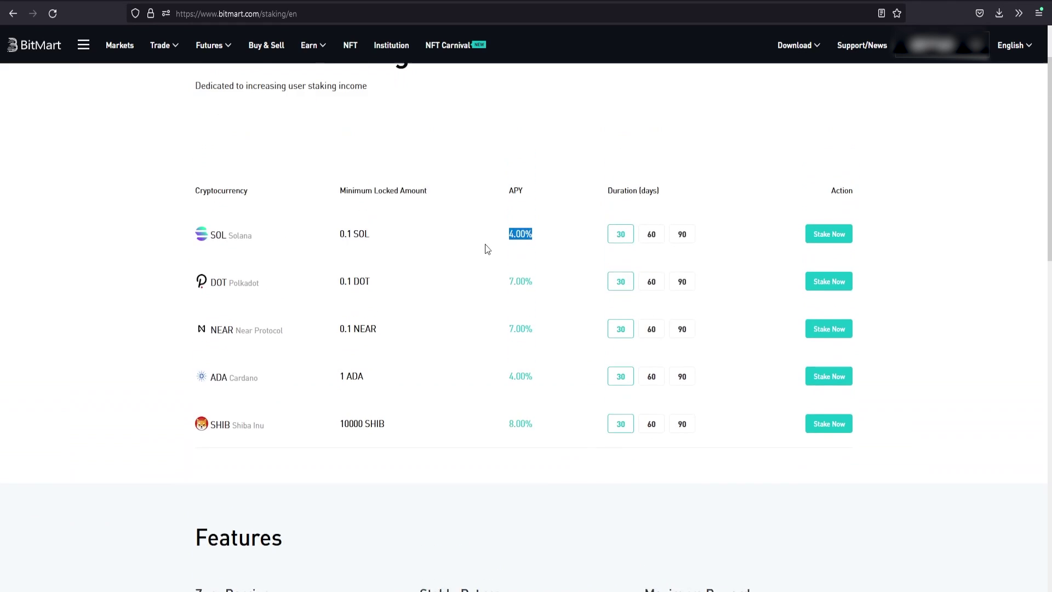
scroll(485, 248, down, 1)
scroll(485, 249, up, 1)
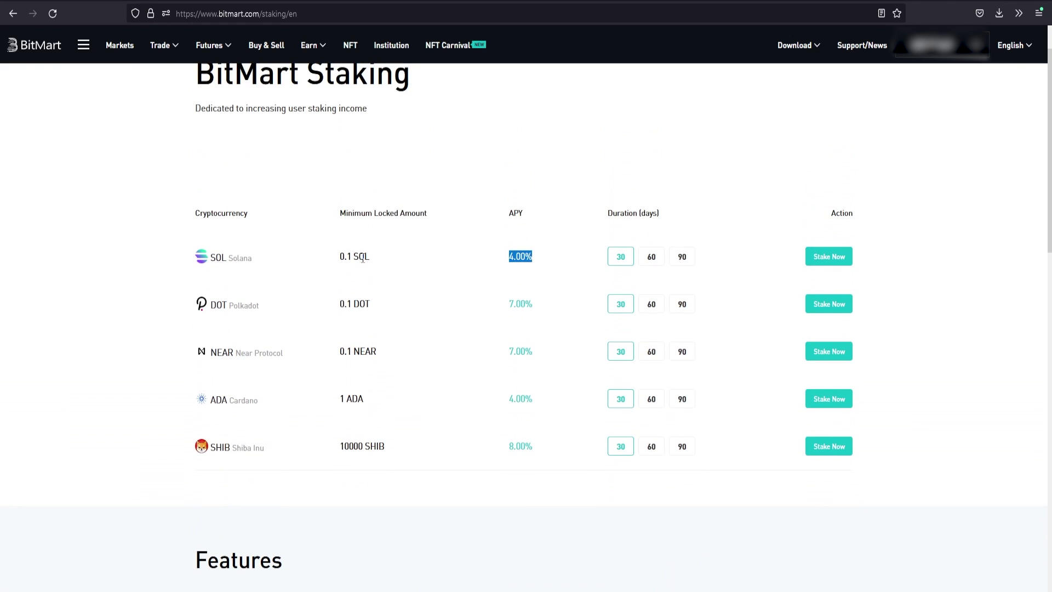
Check the SOL minimum locked amount, then open the Standard BTC/USDT spot trading page
drag(362, 258, 344, 261)
scroll(372, 263, down, 2)
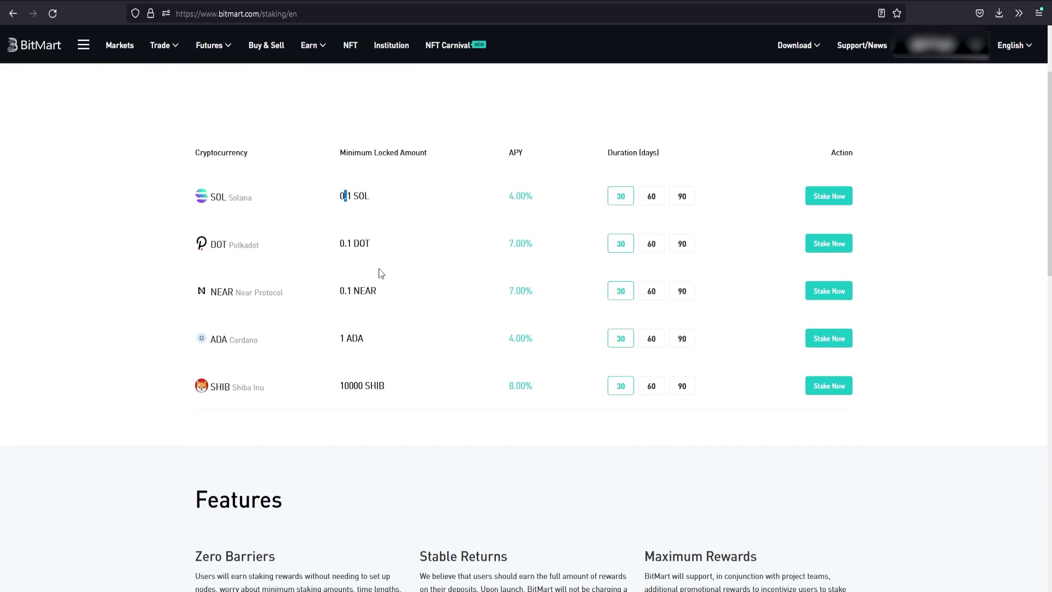
scroll(257, 271, up, 2)
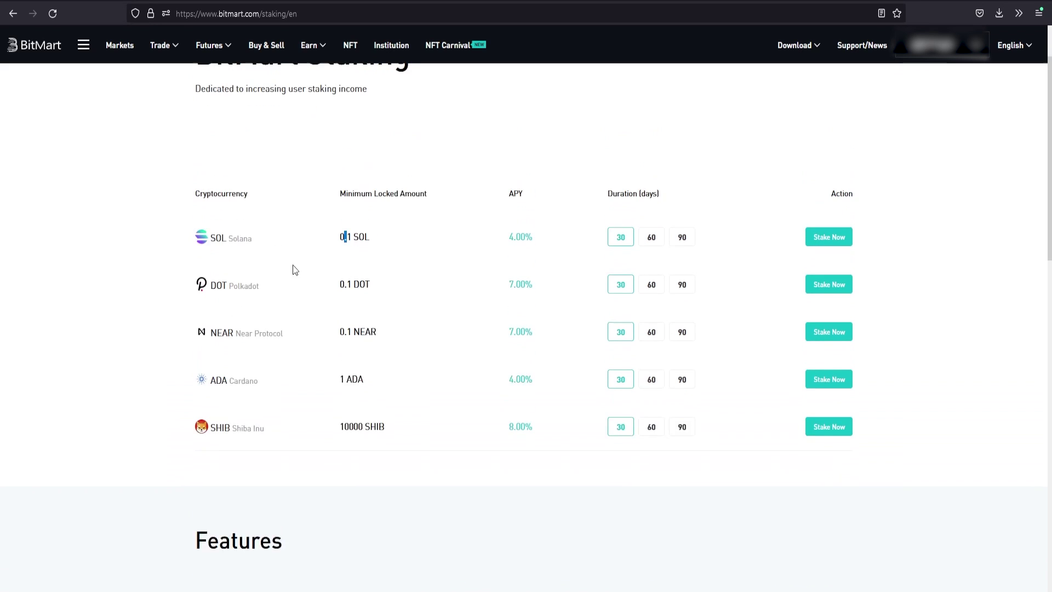
scroll(343, 293, down, 9)
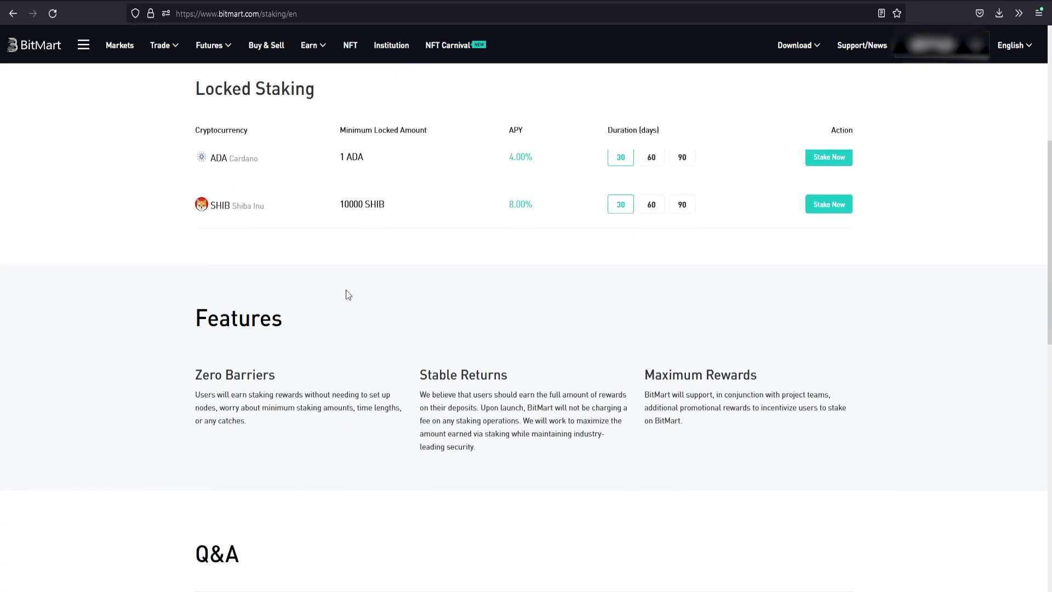
scroll(373, 323, up, 7)
scroll(382, 337, up, 3)
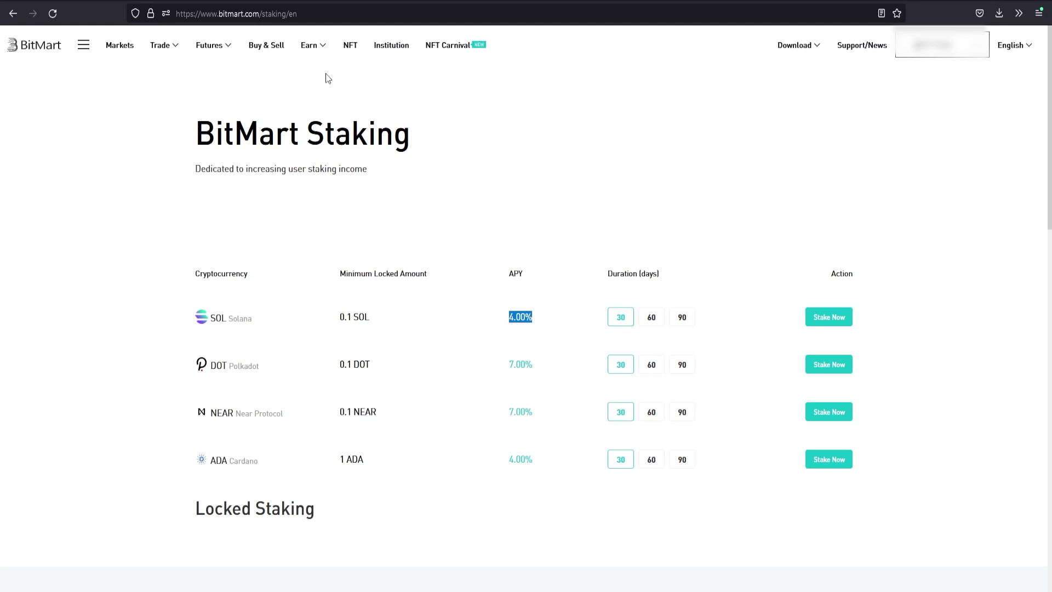
mouse_move(164, 52)
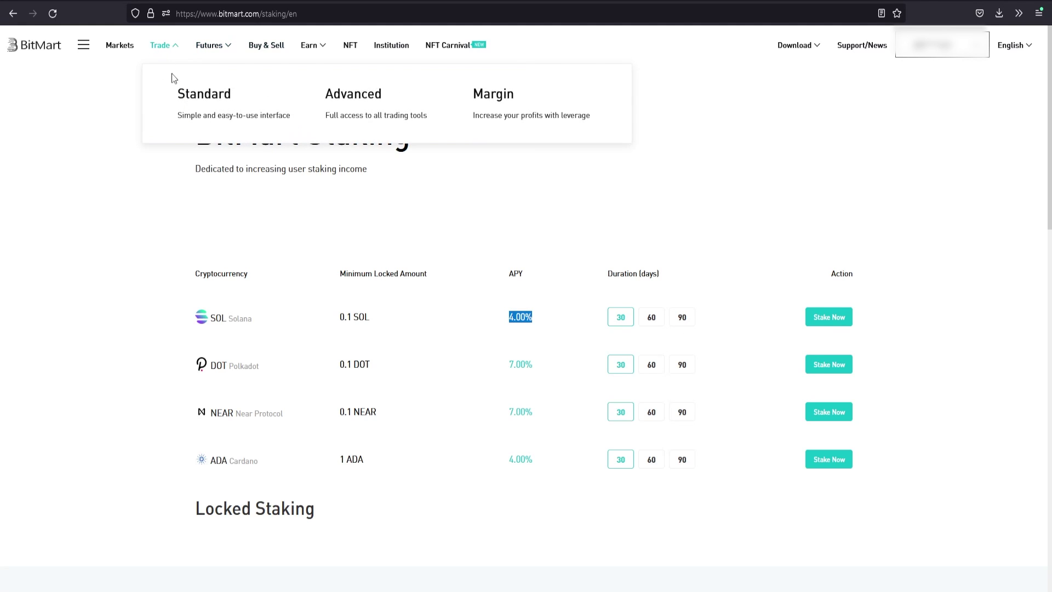
click(191, 104)
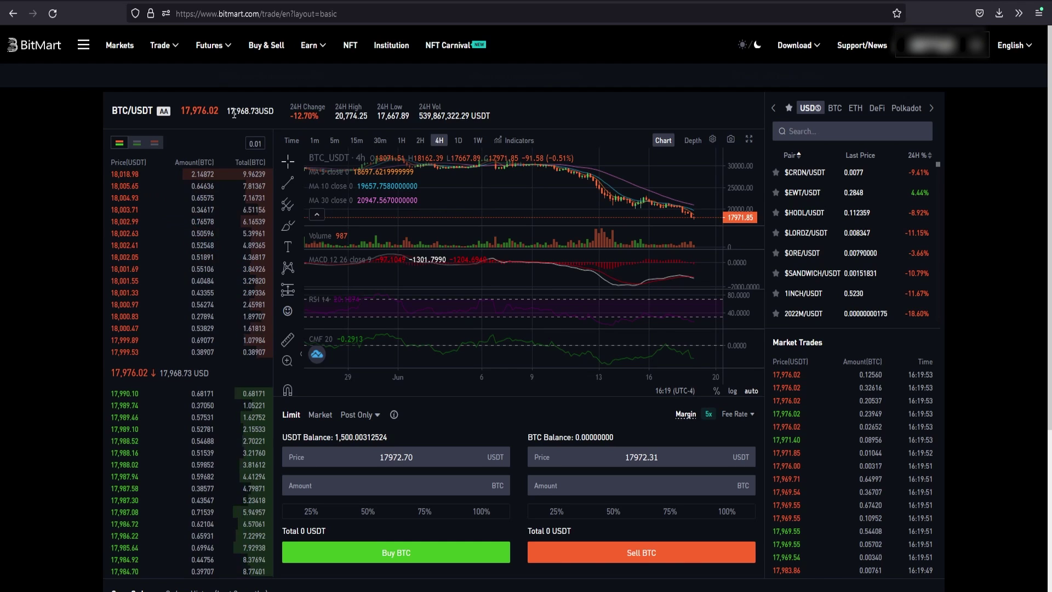
mouse_move(174, 55)
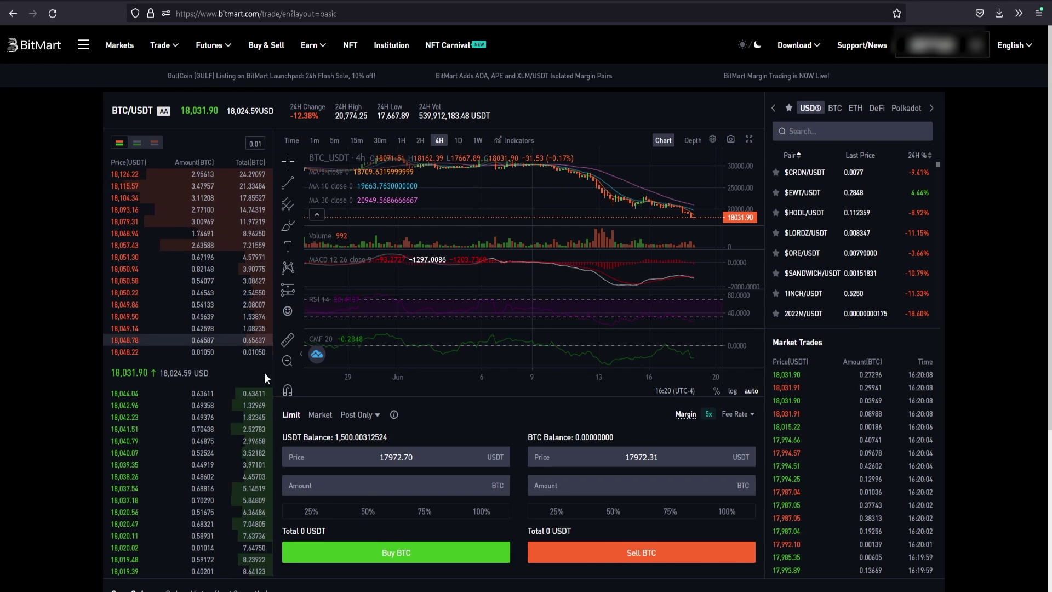
click(139, 144)
click(154, 143)
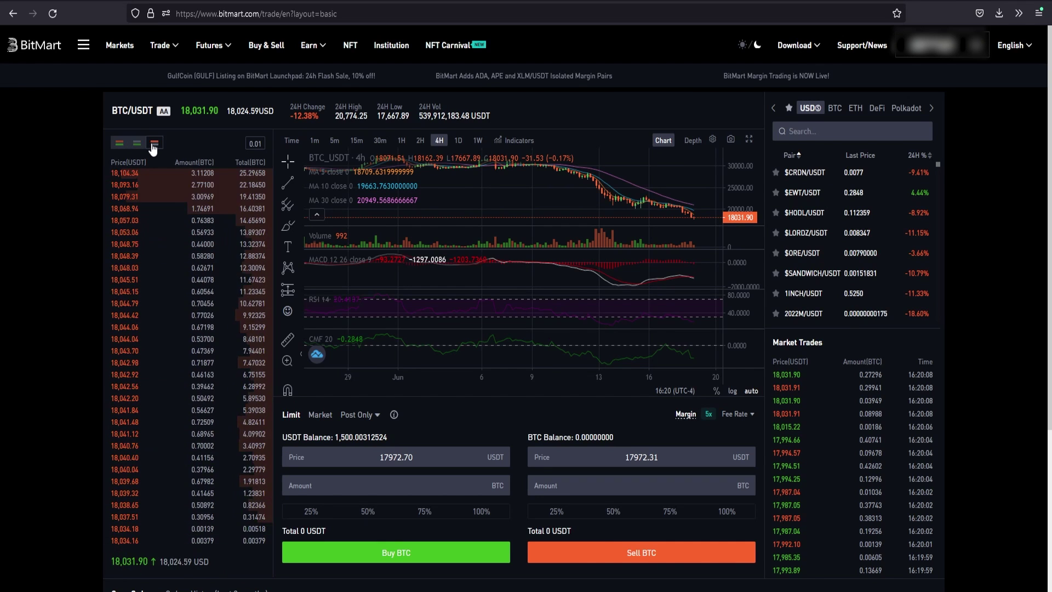
click(119, 142)
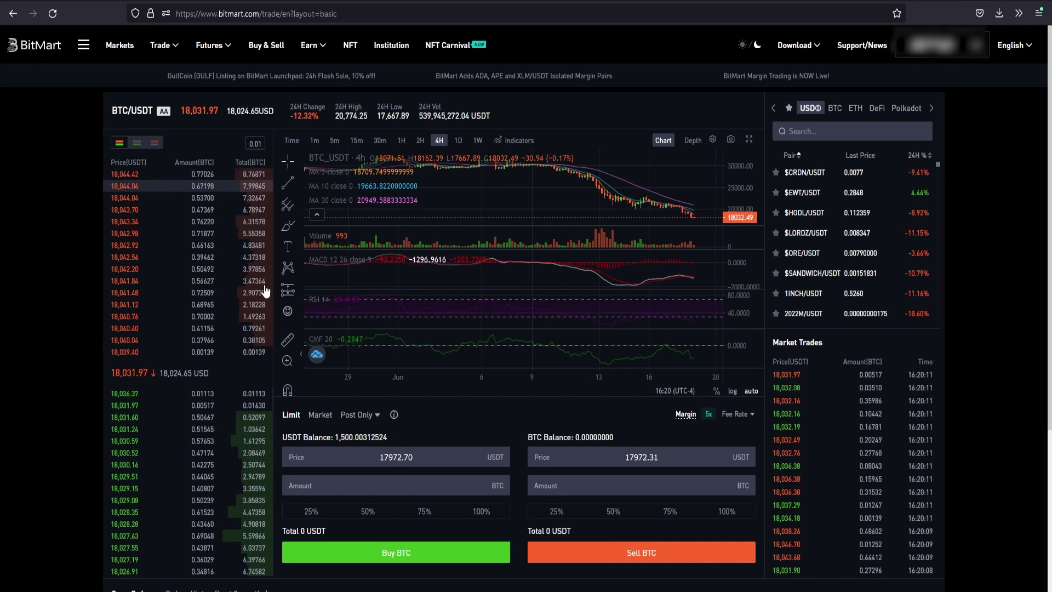
click(403, 515)
click(478, 514)
click(309, 513)
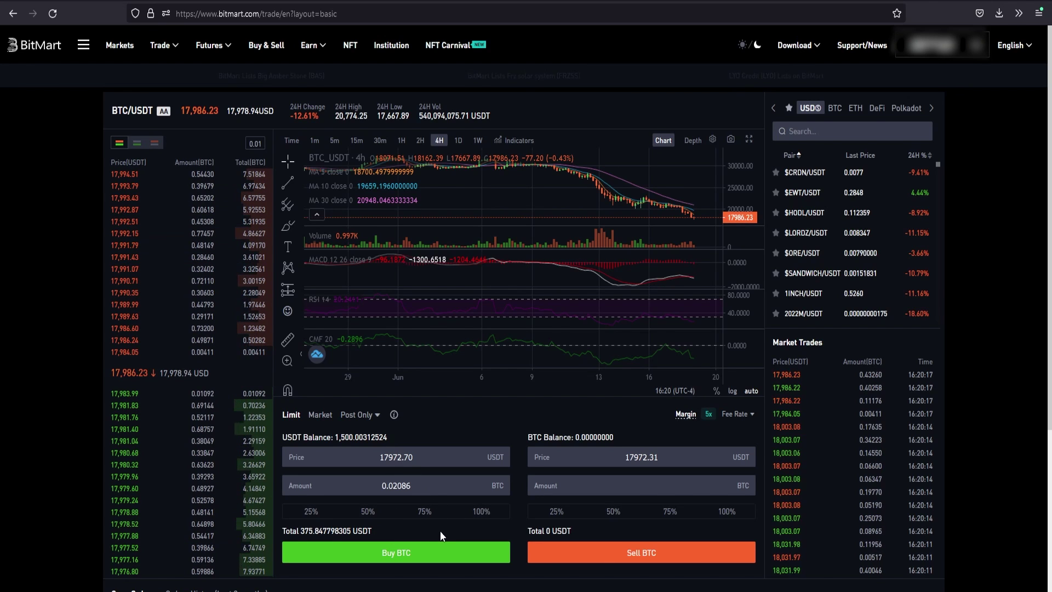
key(F5)
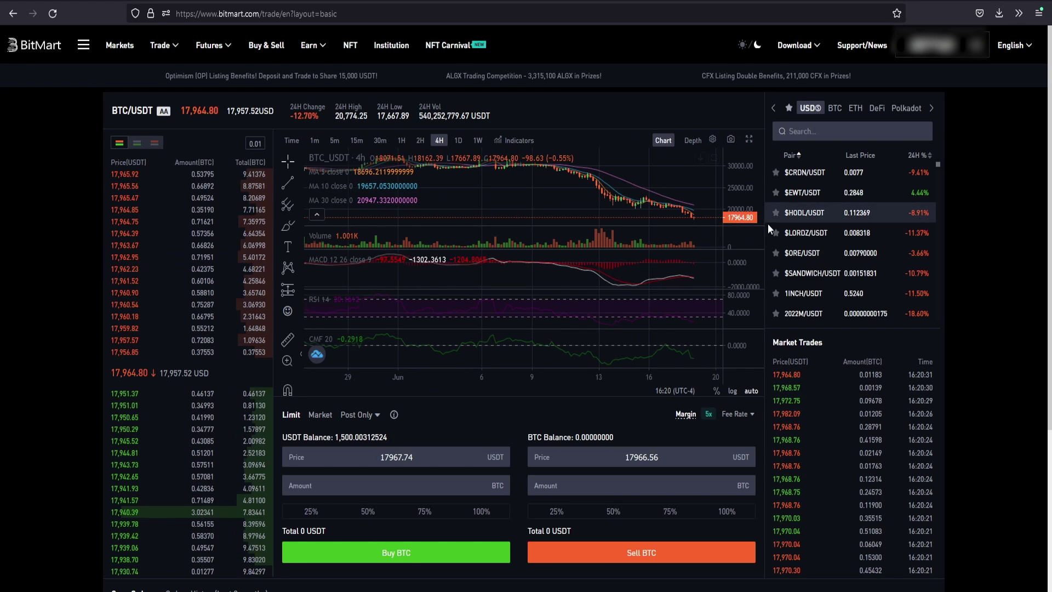
Zoom out the BTC/USDT chart and switch it to 1W candles spanning 2019–2022
scroll(698, 208, down, 5)
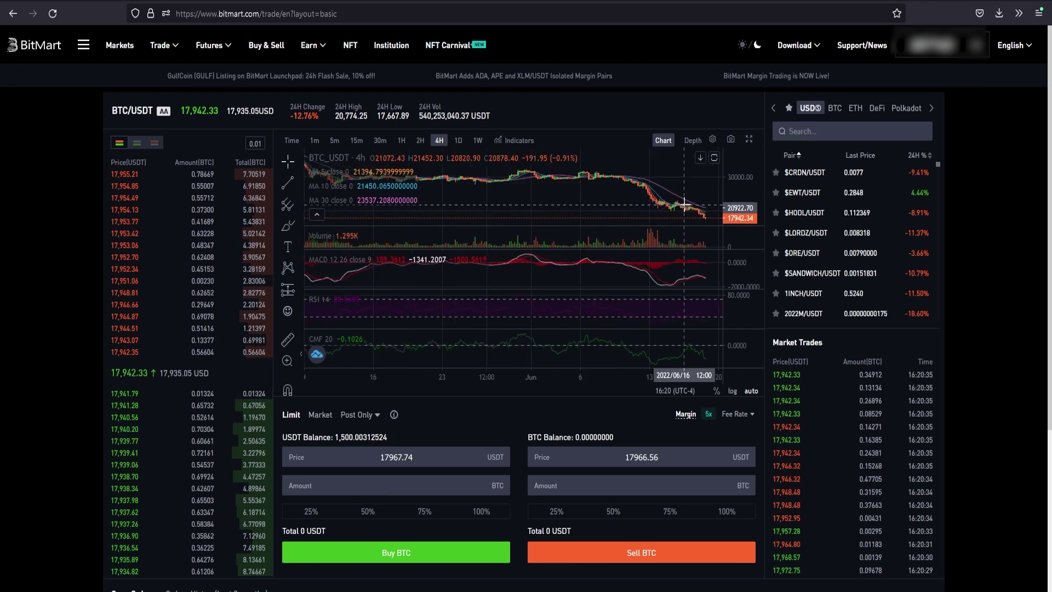
click(478, 140)
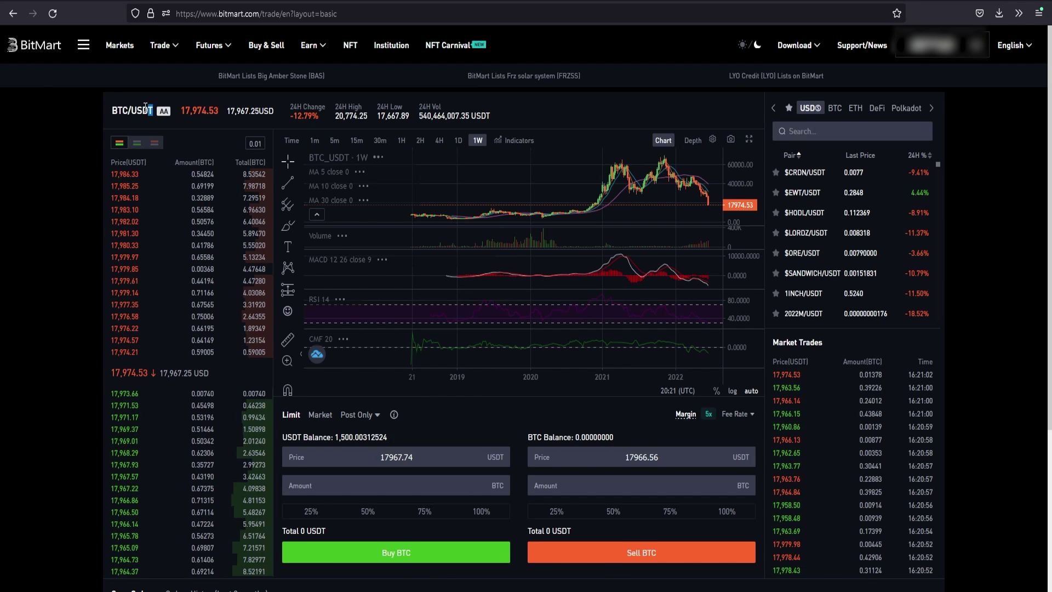
drag(149, 109, 111, 110)
Scroll the USDT pair list and show the Trade menu's Standard, Advanced and Margin options
scroll(831, 231, down, 10)
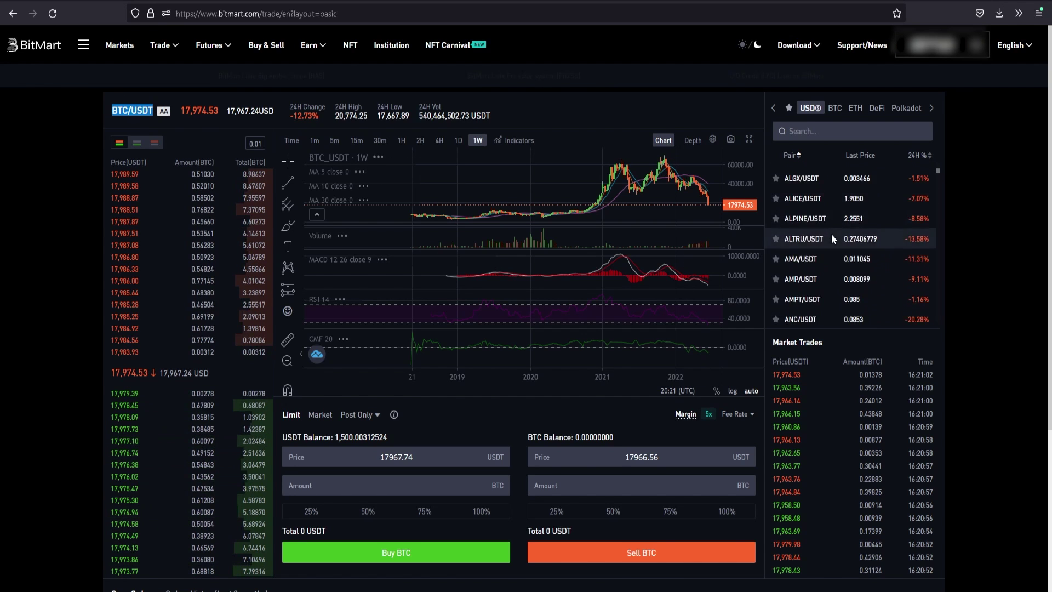
scroll(847, 256, down, 8)
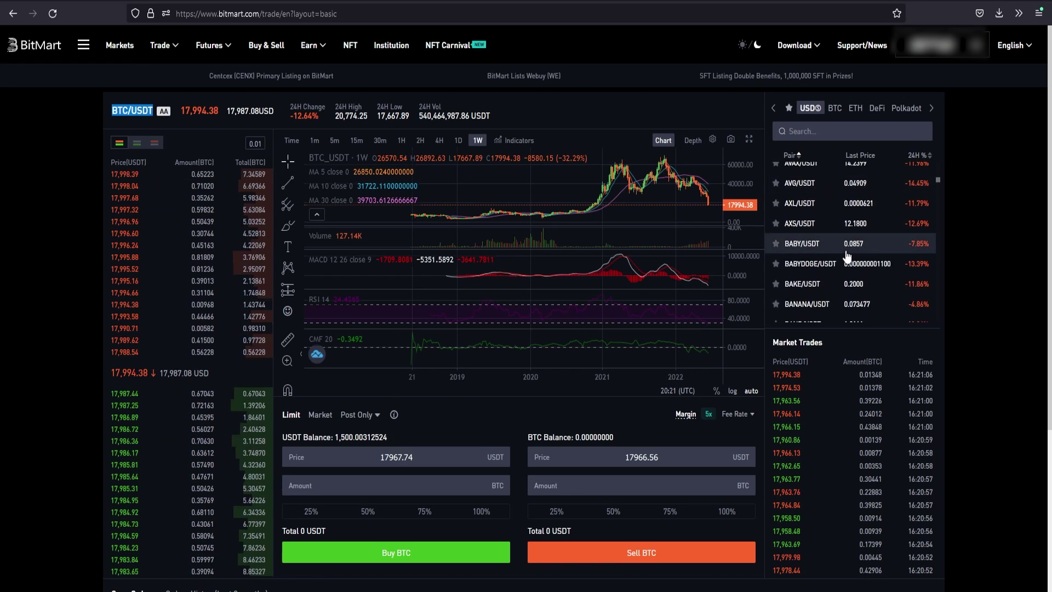
scroll(848, 255, down, 5)
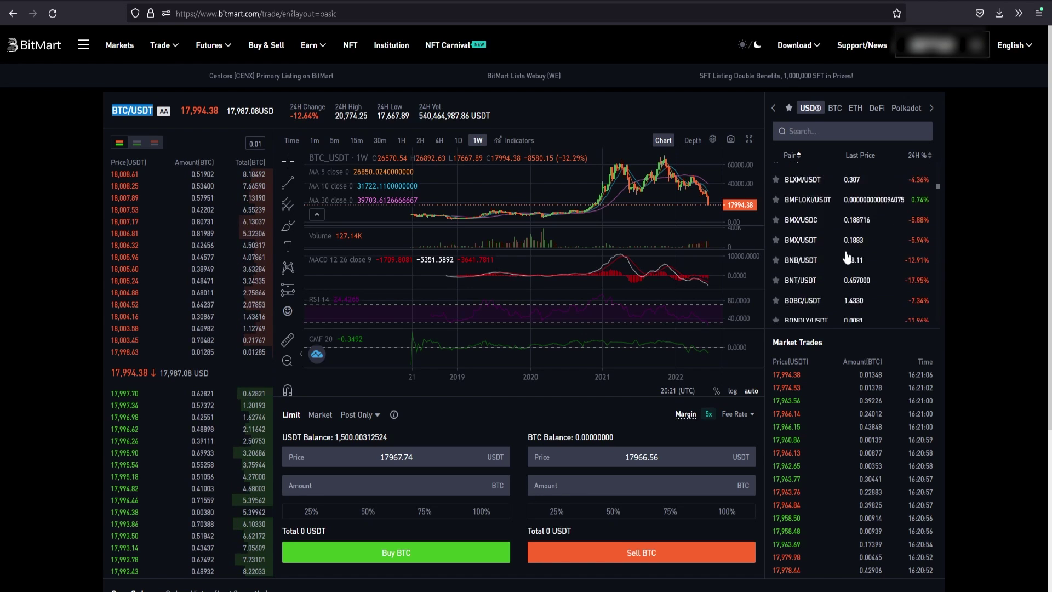
scroll(847, 255, down, 2)
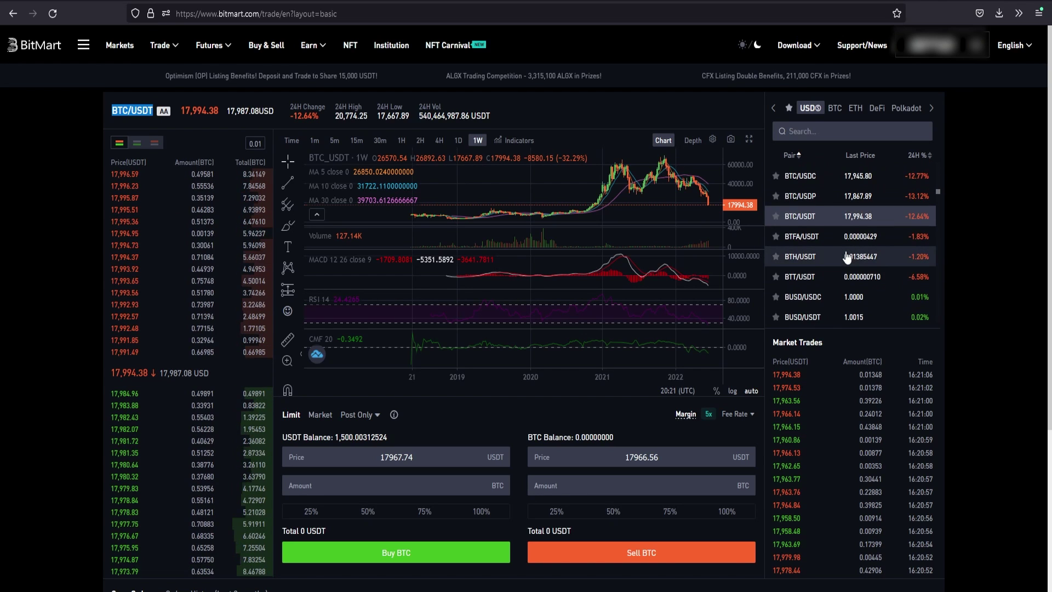
scroll(849, 261, down, 2)
scroll(850, 262, down, 1)
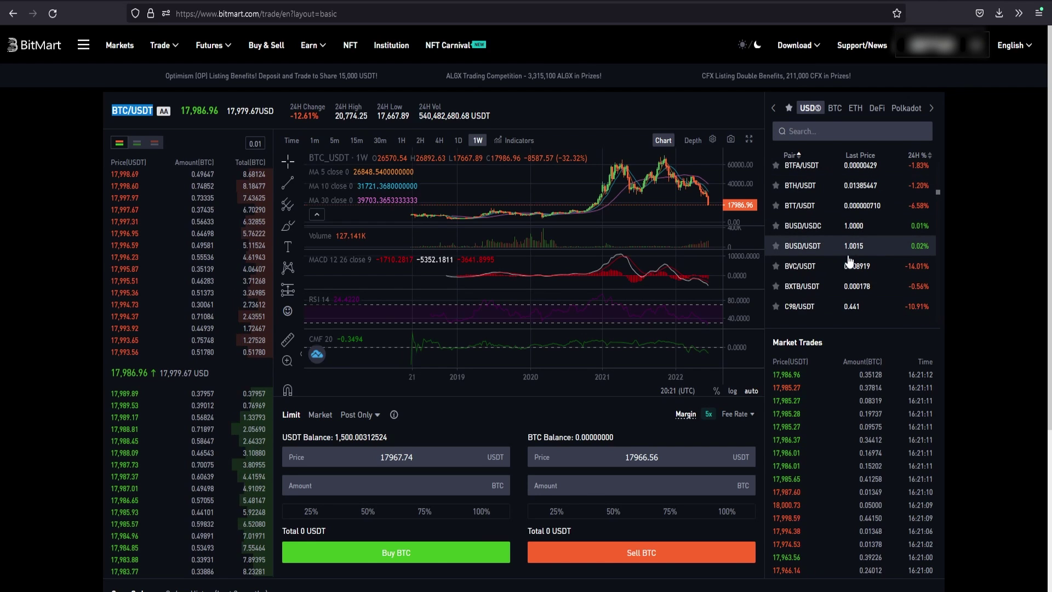
scroll(849, 262, down, 2)
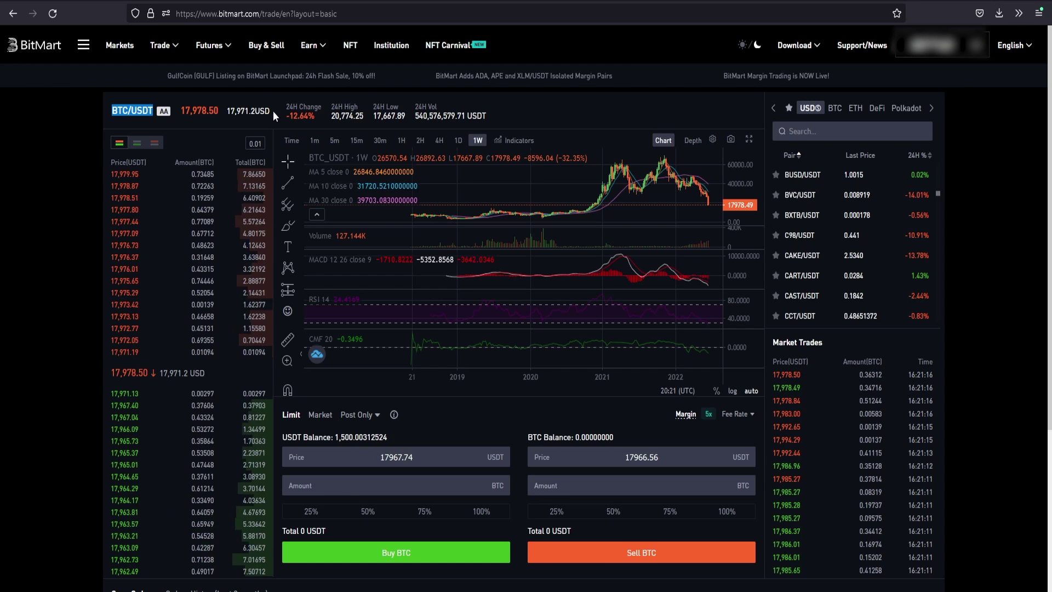
mouse_move(160, 42)
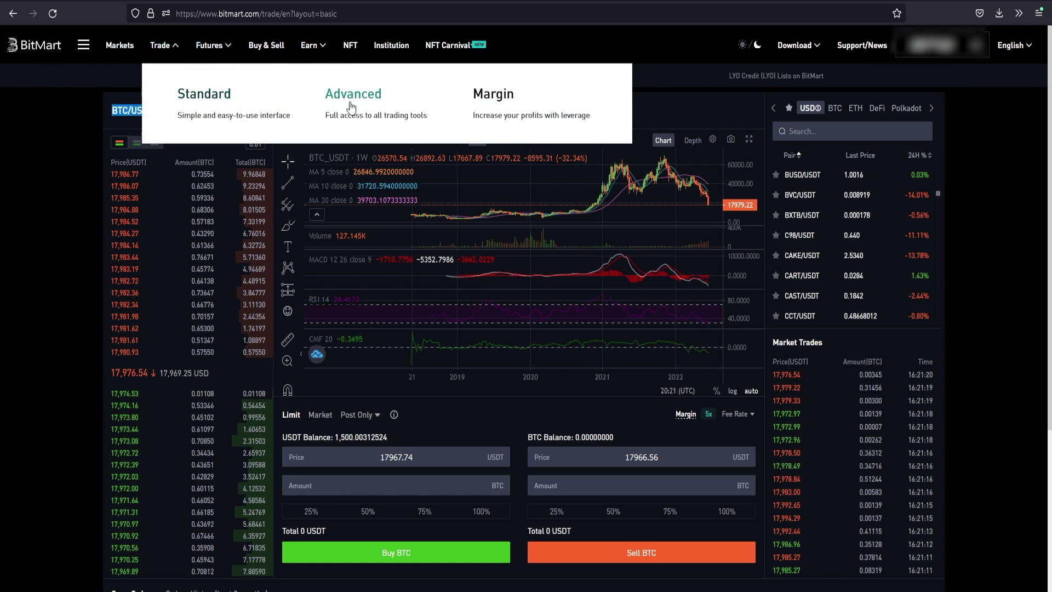
Switch to the Advanced trading layout and zoom and pan the price chart
click(351, 107)
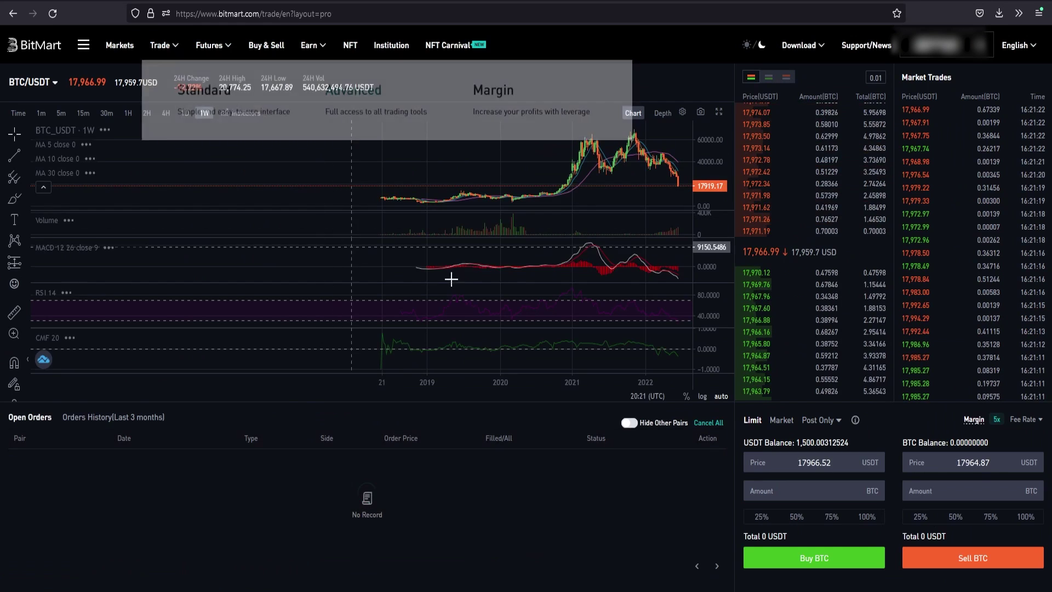
scroll(526, 219, up, 5)
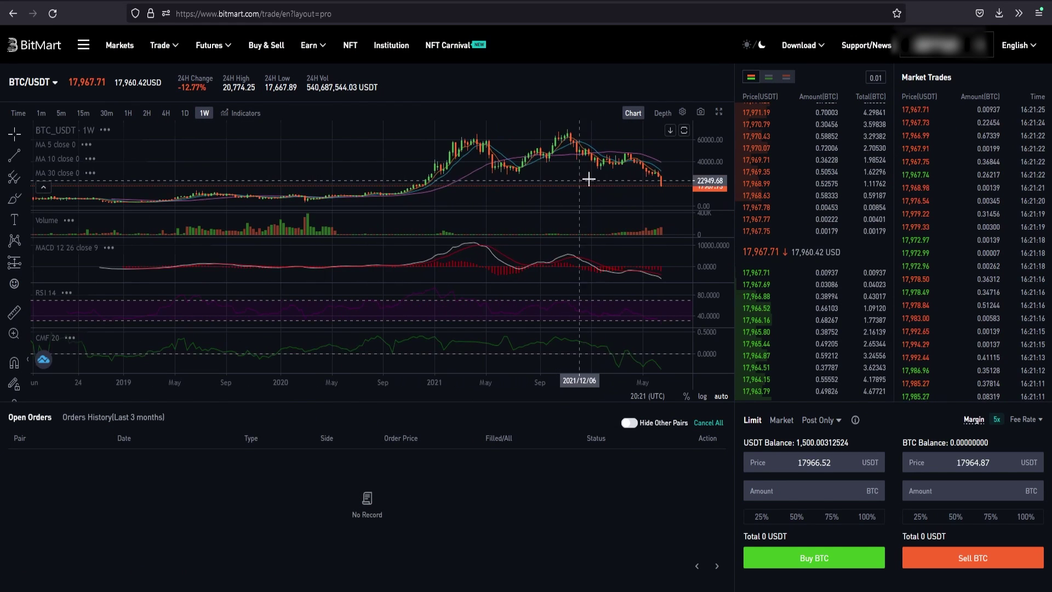
scroll(628, 175, up, 5)
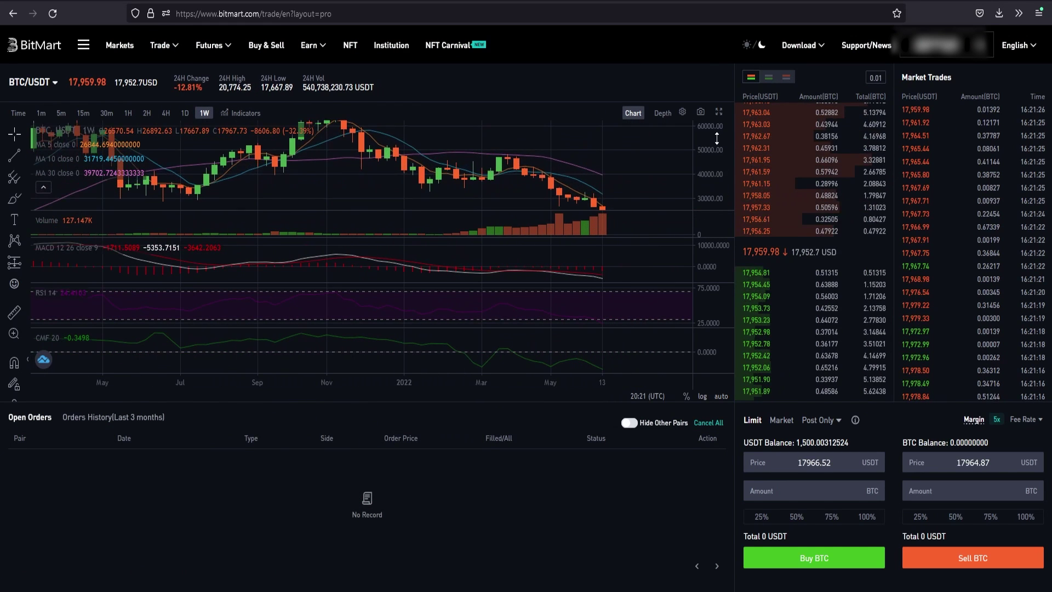
scroll(605, 147, down, 5)
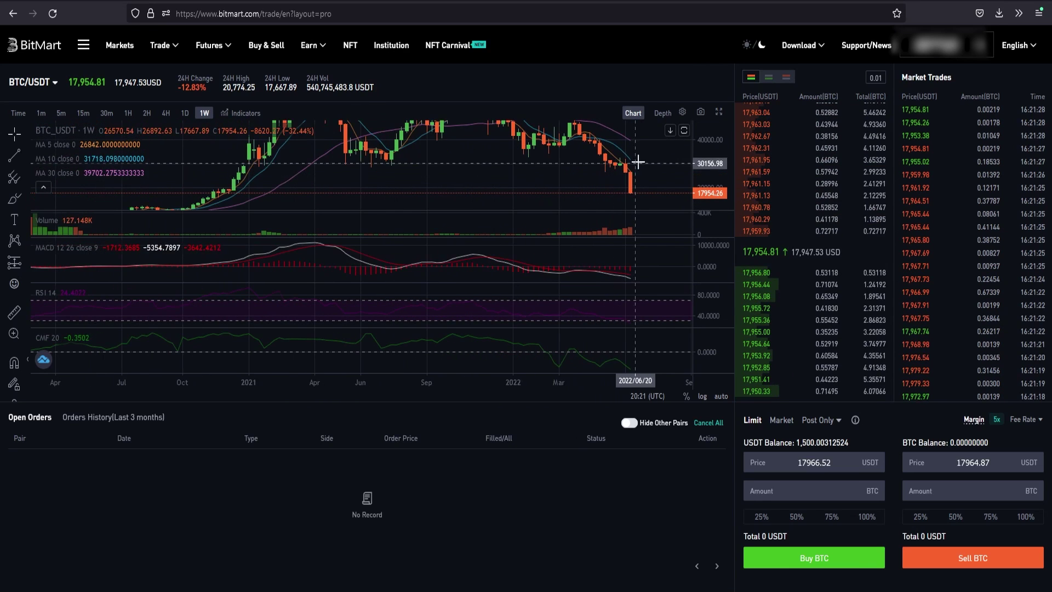
drag(520, 182, 493, 181)
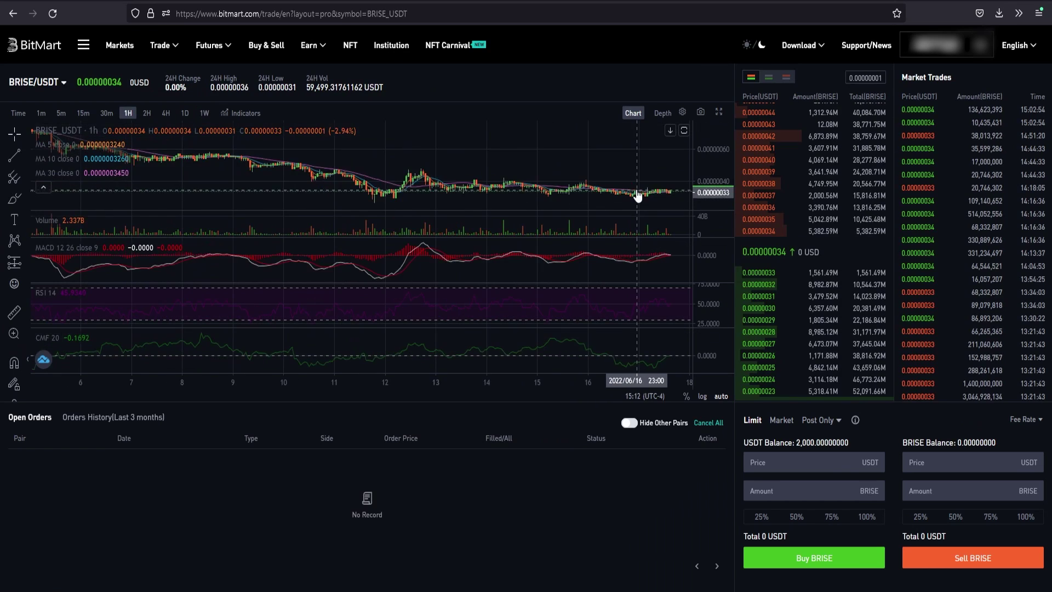
Set the BRISE/USDT chart to 4H candles, rescale it to show more history, and choose Market orders
scroll(630, 196, up, 3)
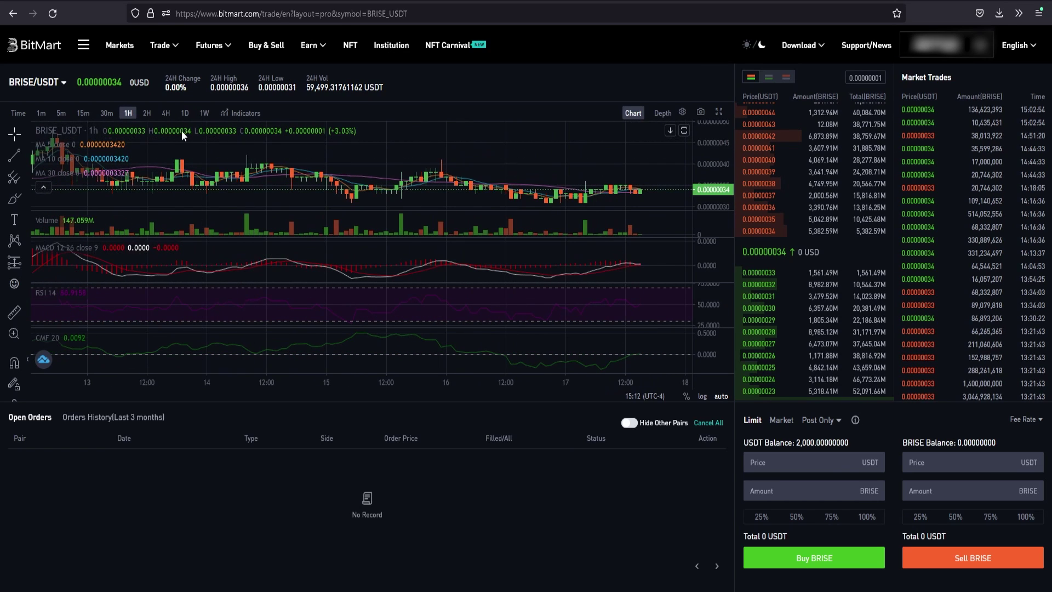
click(165, 113)
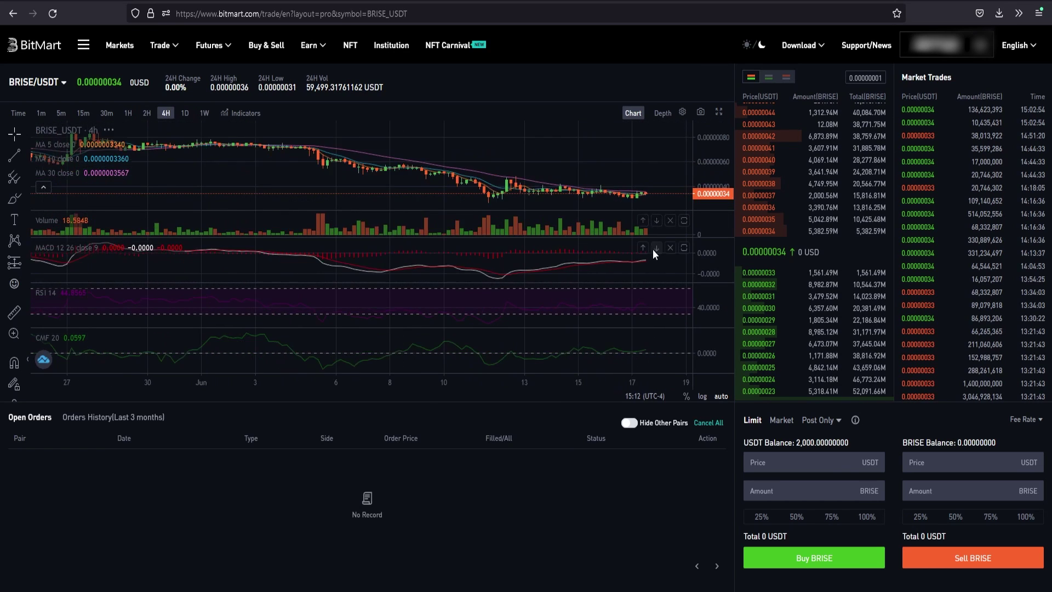
scroll(531, 265, down, 5)
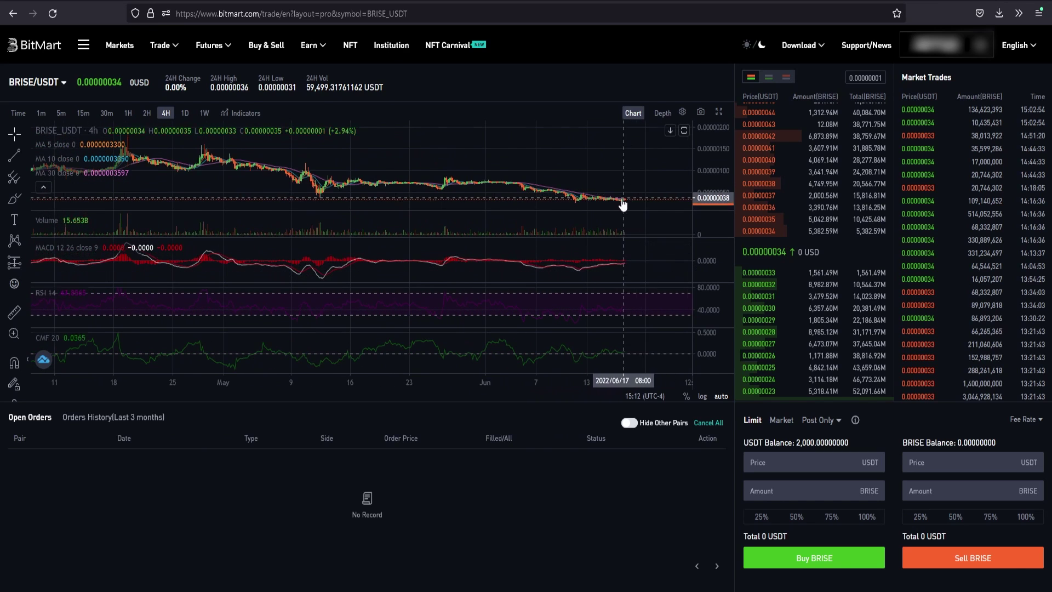
scroll(615, 199, up, 4)
scroll(615, 199, up, 3)
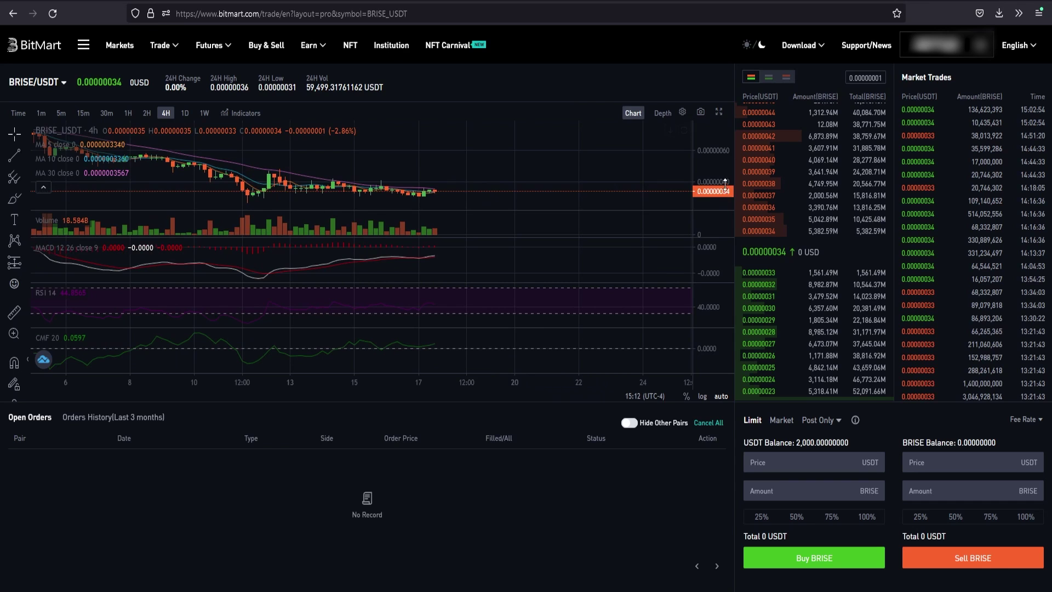
drag(721, 165, 714, 174)
scroll(561, 169, down, 4)
drag(599, 172, 536, 210)
scroll(406, 181, up, 4)
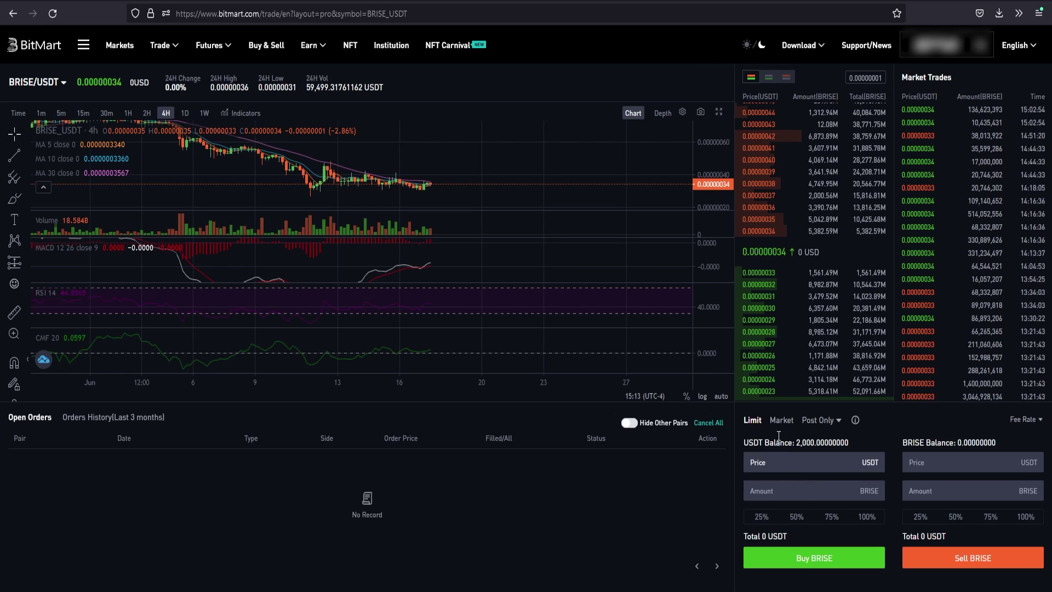
click(781, 420)
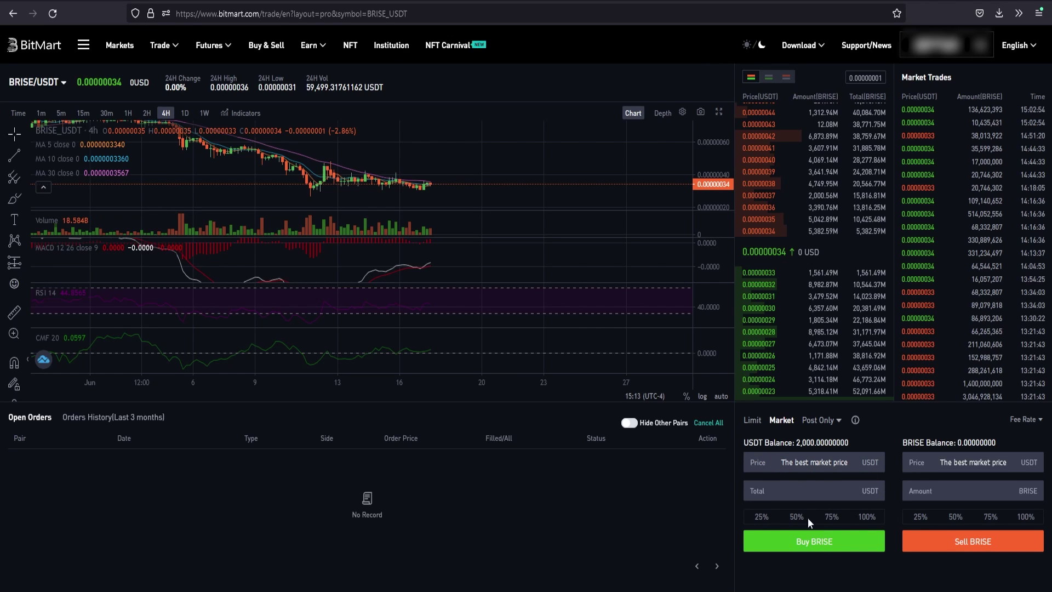
Market-buy BRISE with a 500 USDT total, then highlight the updated BRISE balance
click(824, 490)
text(500)
click(818, 543)
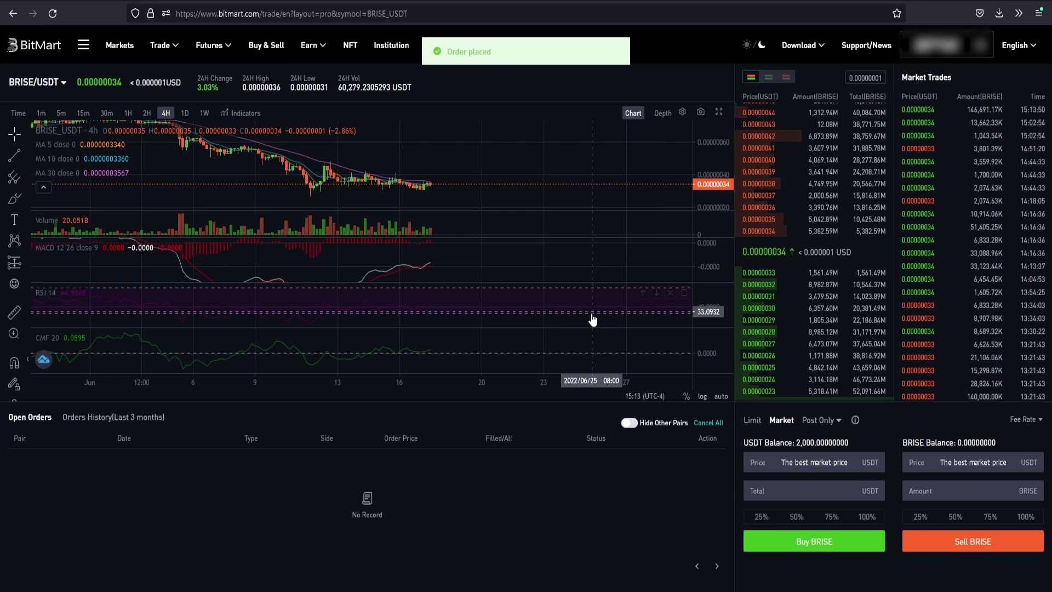
drag(942, 442, 1022, 443)
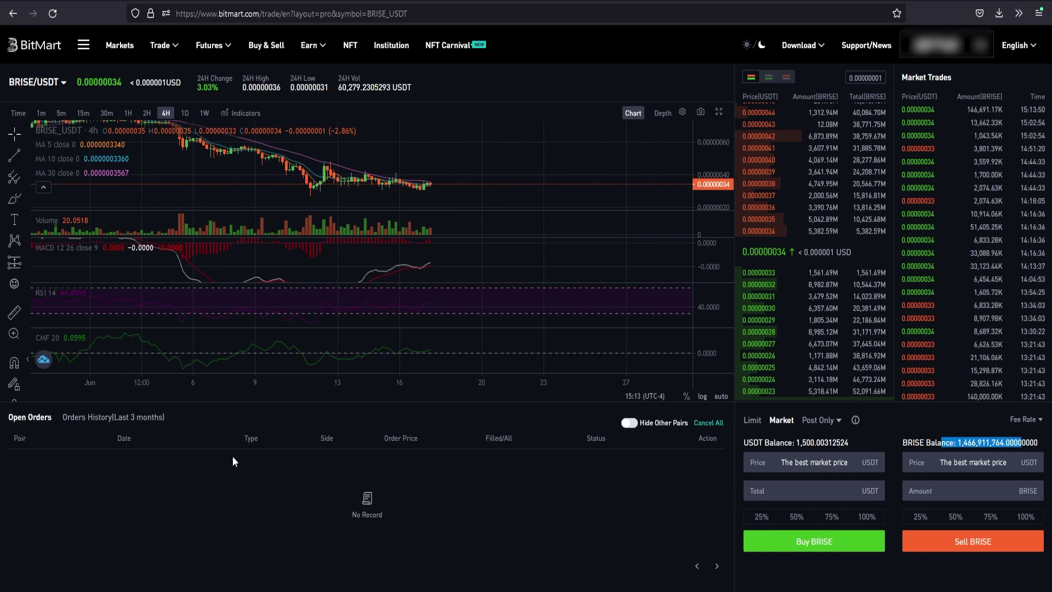
Show Orders History with the completed BRISE buy, highlighting the BRISE and remaining USDT balances
click(104, 419)
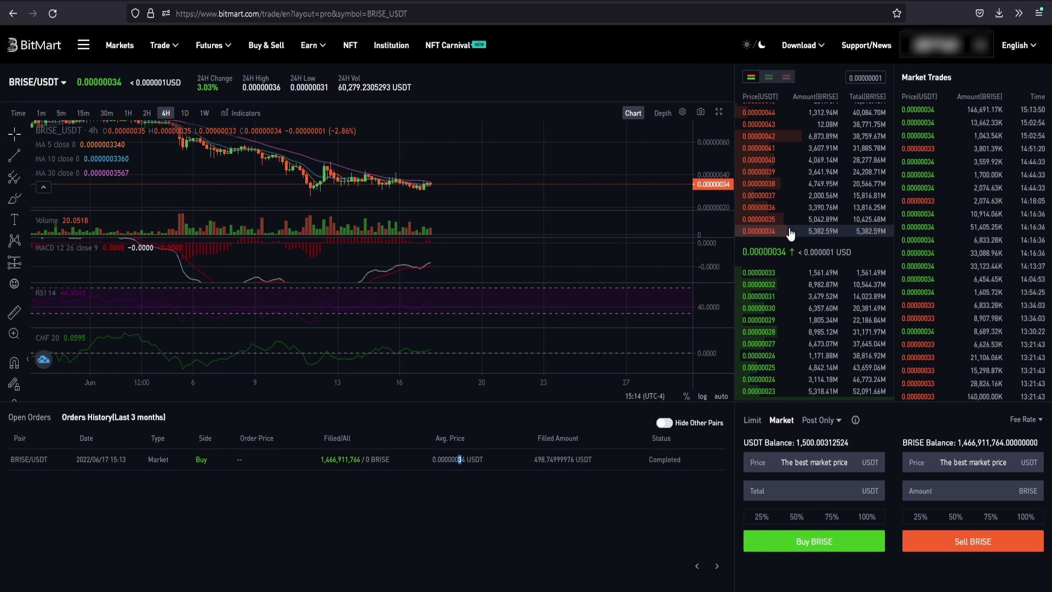
drag(958, 441, 1002, 440)
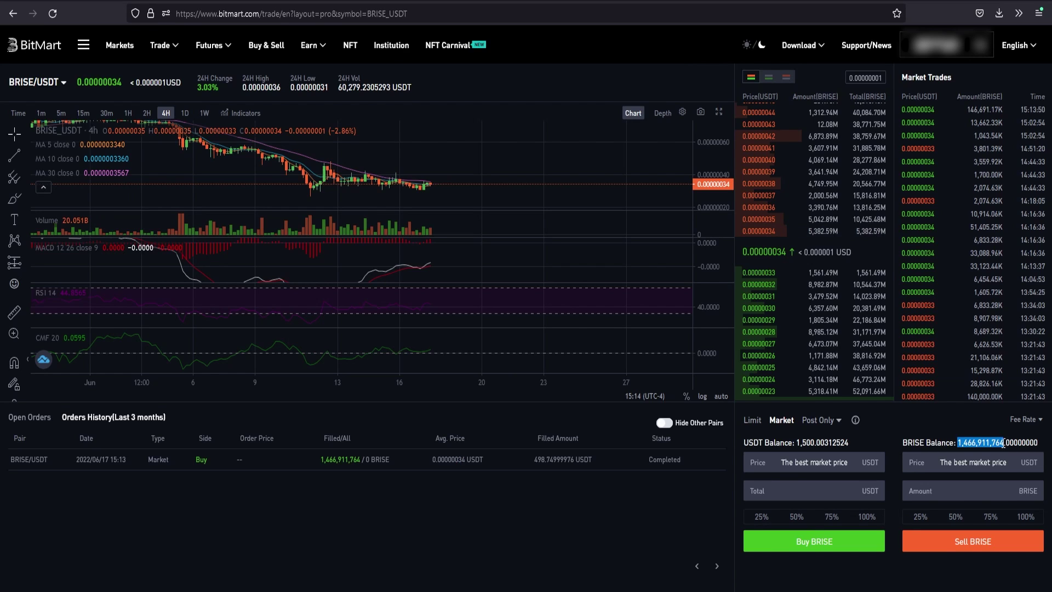
drag(851, 443, 803, 442)
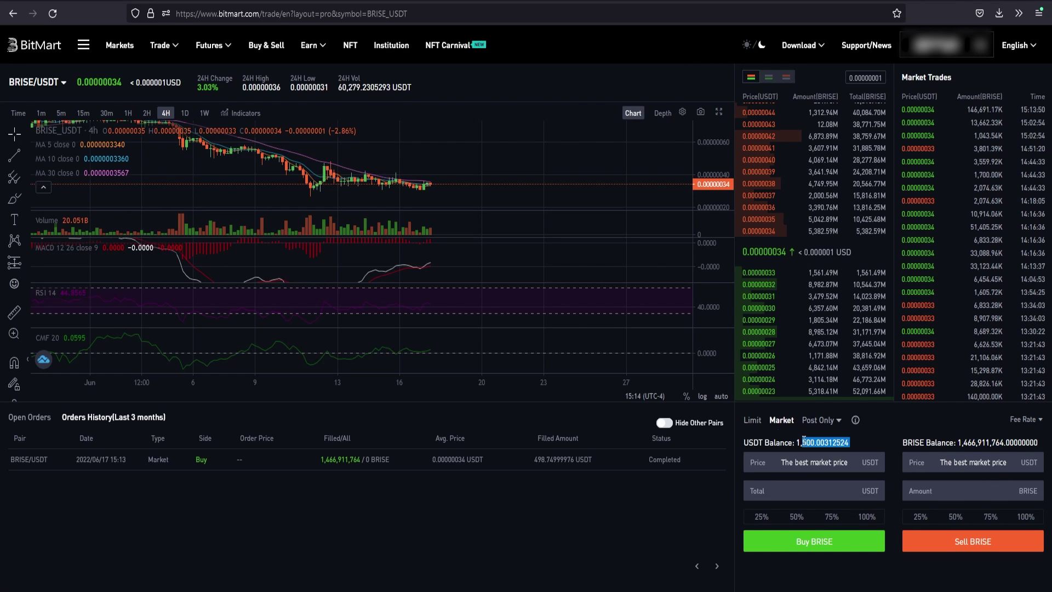